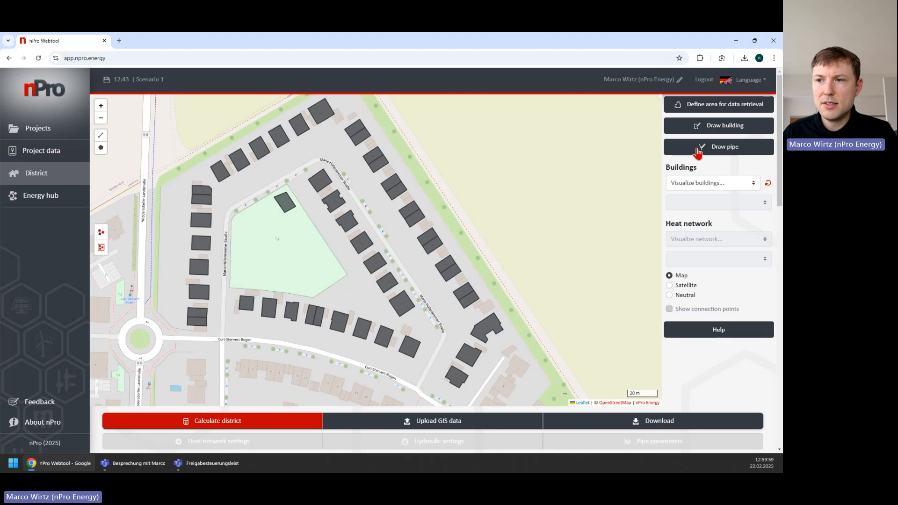
Draw a heat network pipe from the northern bend of Marie-Hüllenkremer-Straße along its western leg to Curt-Stenvert-Bogen.
click(700, 149)
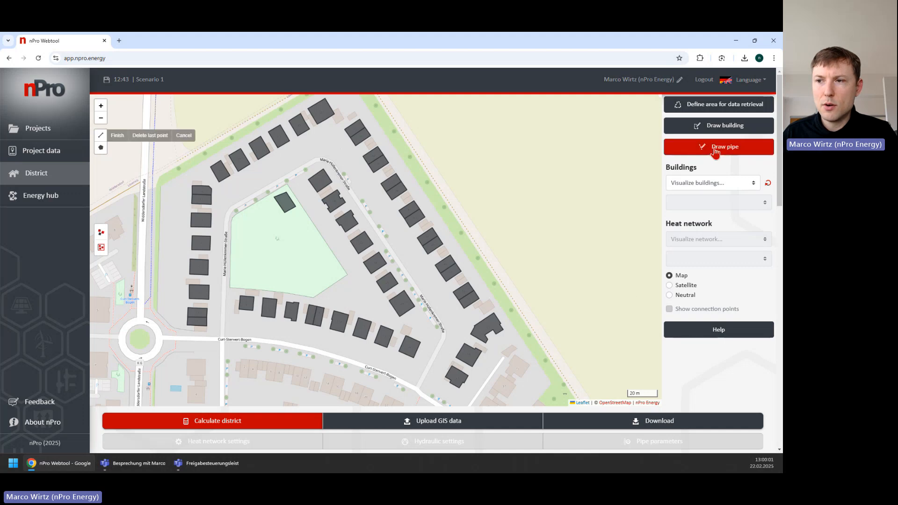
click(321, 158)
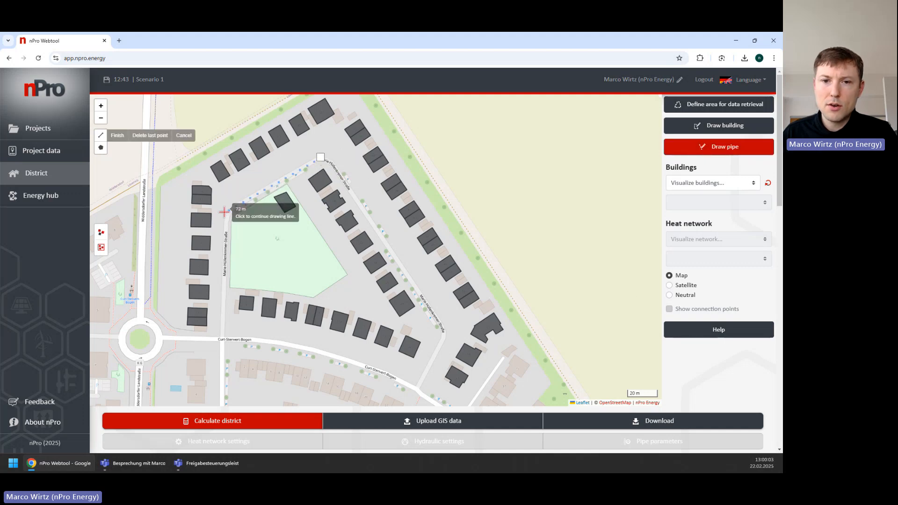
click(224, 212)
click(220, 340)
click(221, 340)
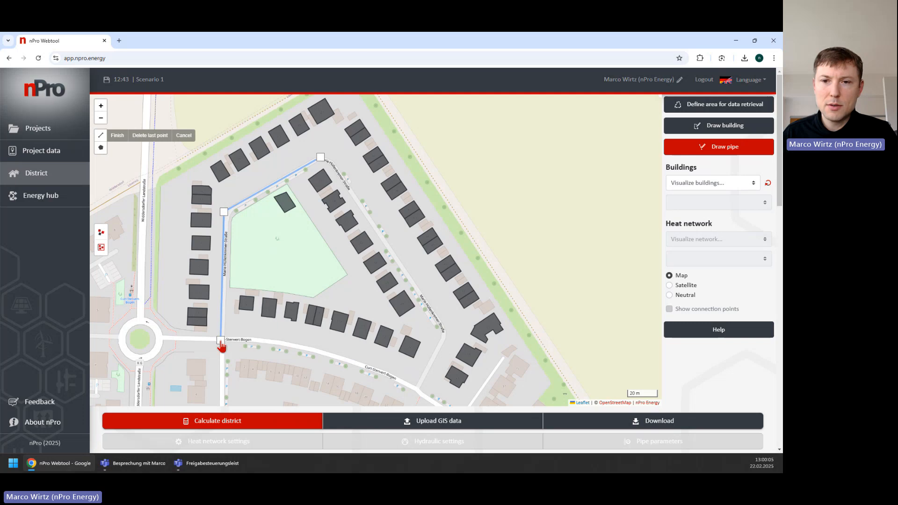
Draw a second pipe from the northern bend down the eastern leg and back along Curt-Stenvert-Bogen, closing the loop with the first pipe.
click(725, 148)
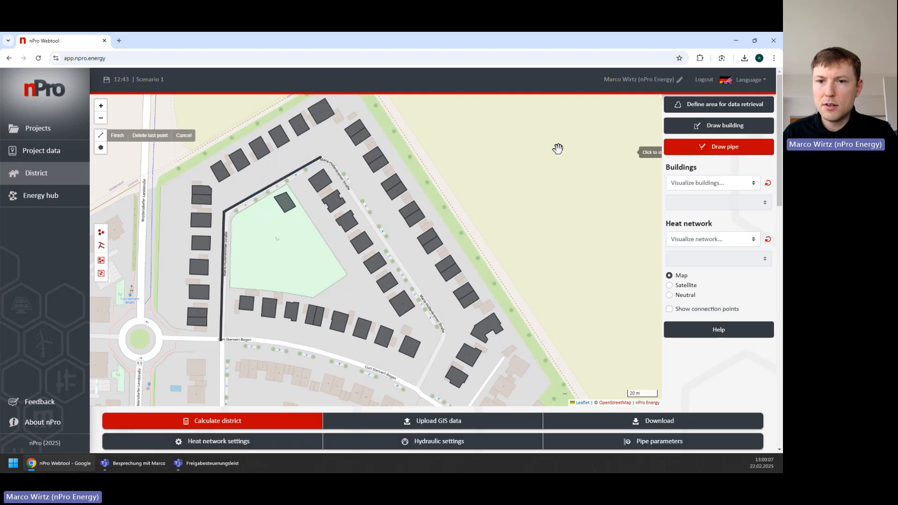
click(320, 156)
click(339, 171)
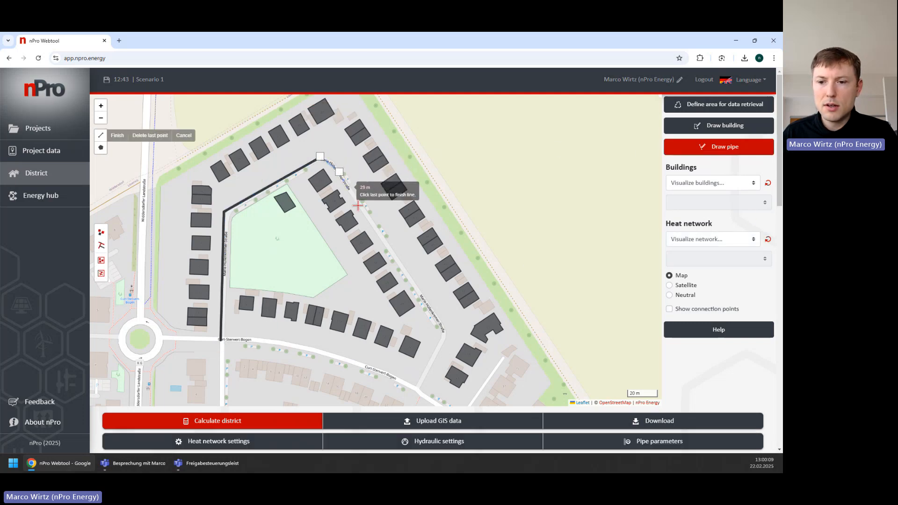
click(446, 336)
click(417, 388)
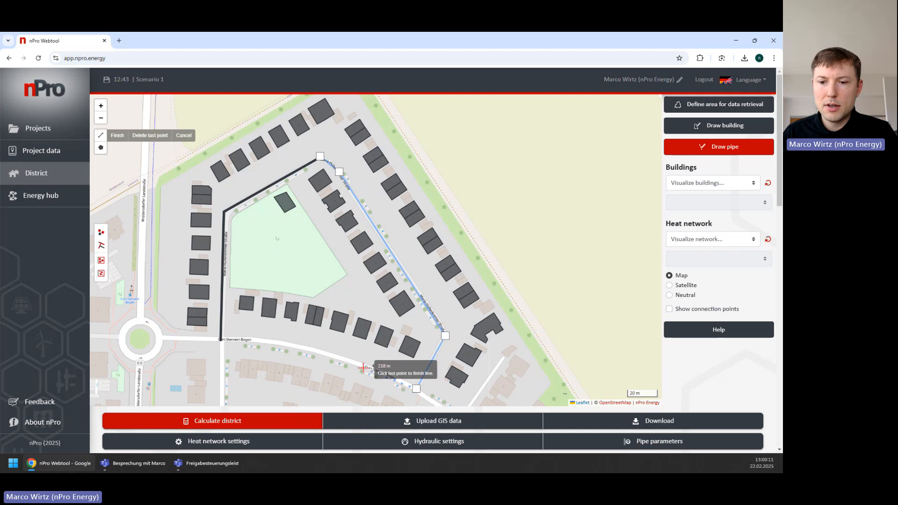
click(336, 357)
click(244, 343)
click(220, 340)
click(221, 341)
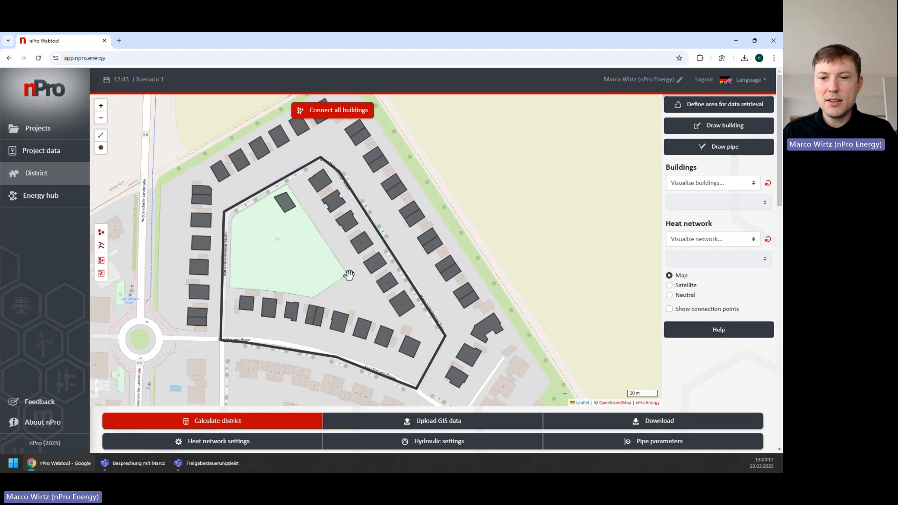
Select all pipes of the drawn network loop and delete them.
scroll(337, 274, down, 1)
drag(317, 265, 319, 263)
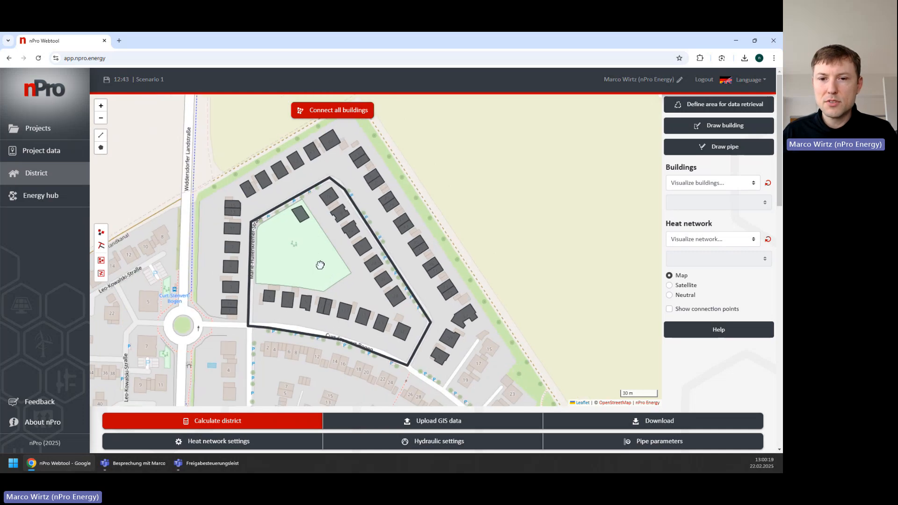
scroll(320, 263, up, 1)
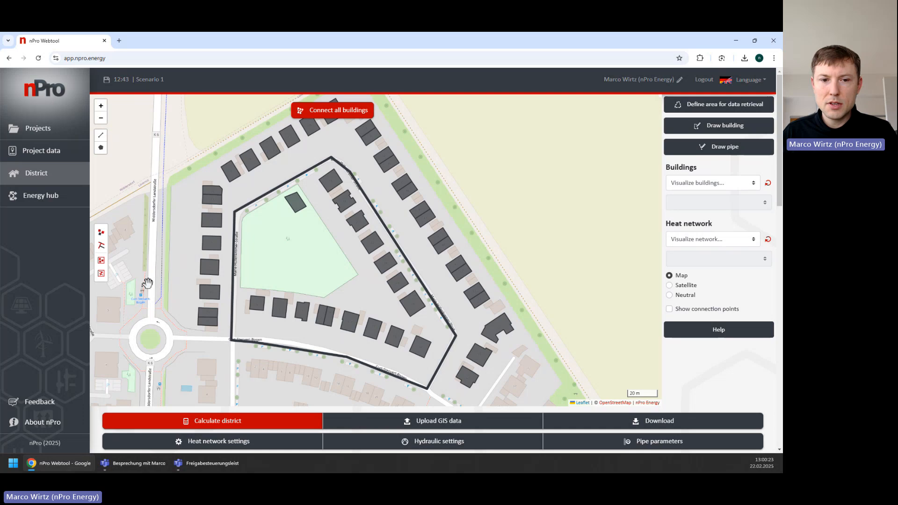
click(101, 248)
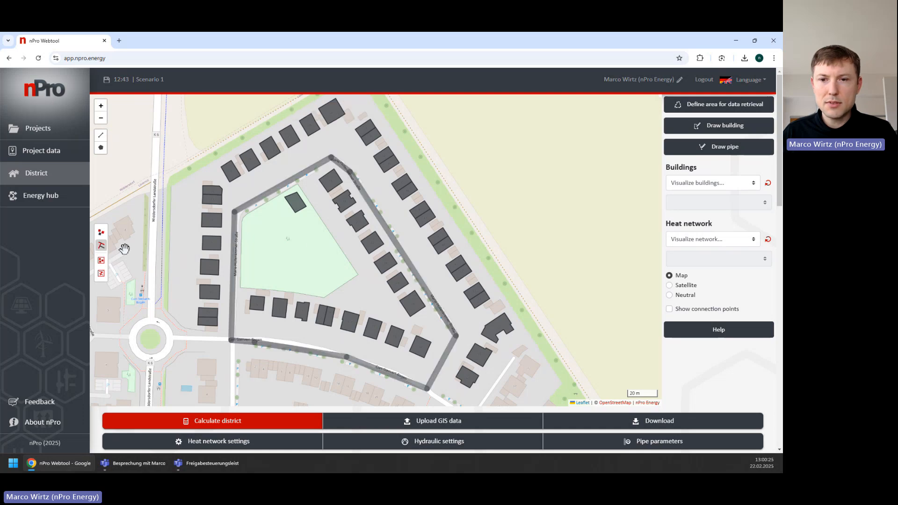
click(102, 274)
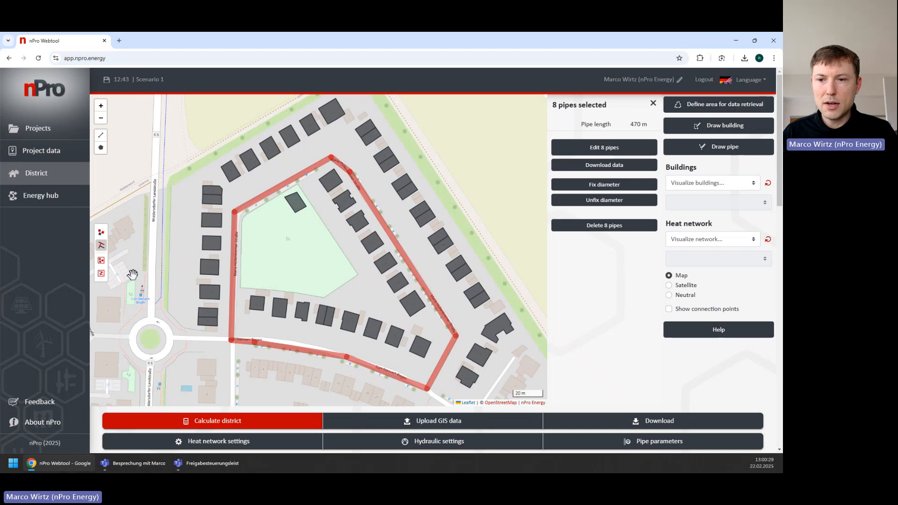
click(604, 225)
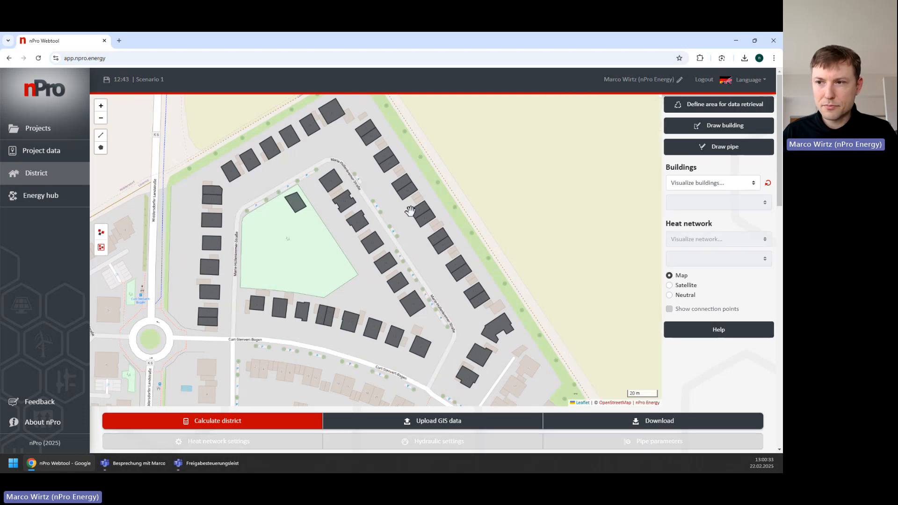
Start defining a data retrieval area with street routes loaded and buildings excluded.
click(707, 109)
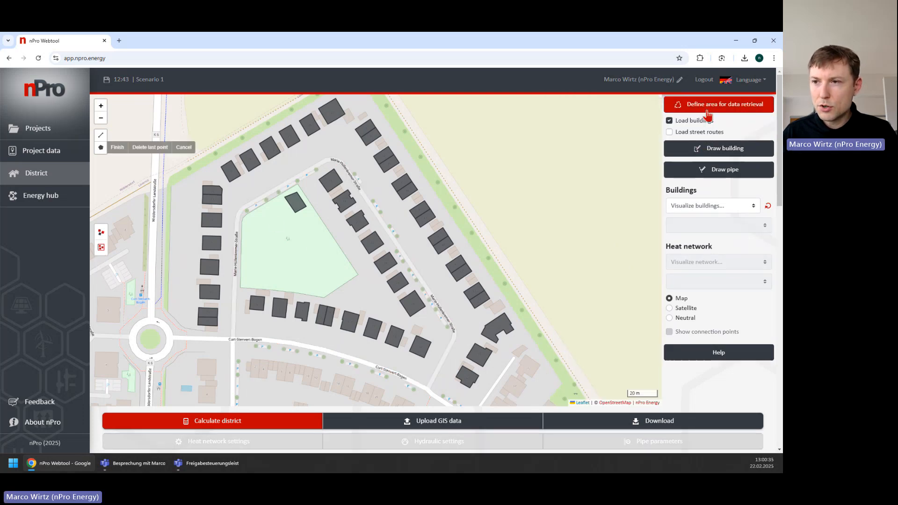
click(699, 133)
click(698, 121)
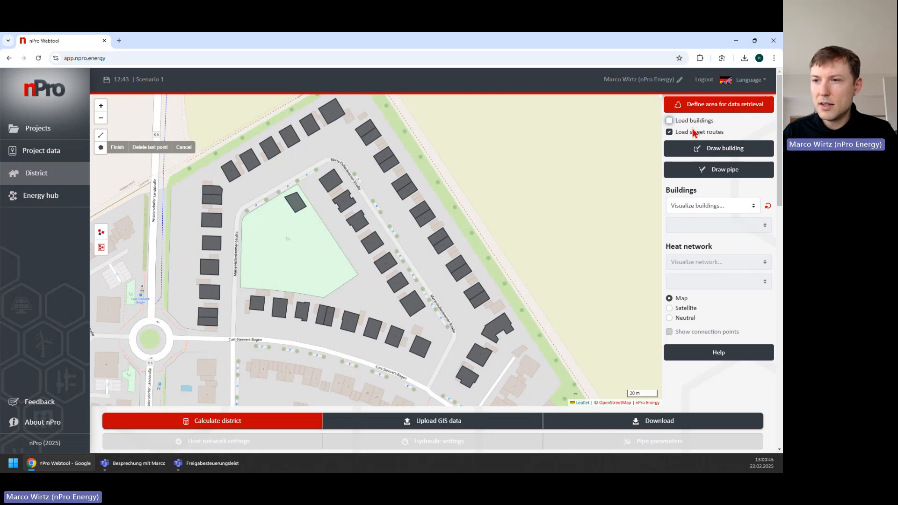
Outline the area around Marie-Hüllenkremer-Straße and Curt-Stenvert-Bogen as a closed polygon and import its street routes as pipes.
click(226, 198)
click(224, 350)
click(330, 367)
click(425, 401)
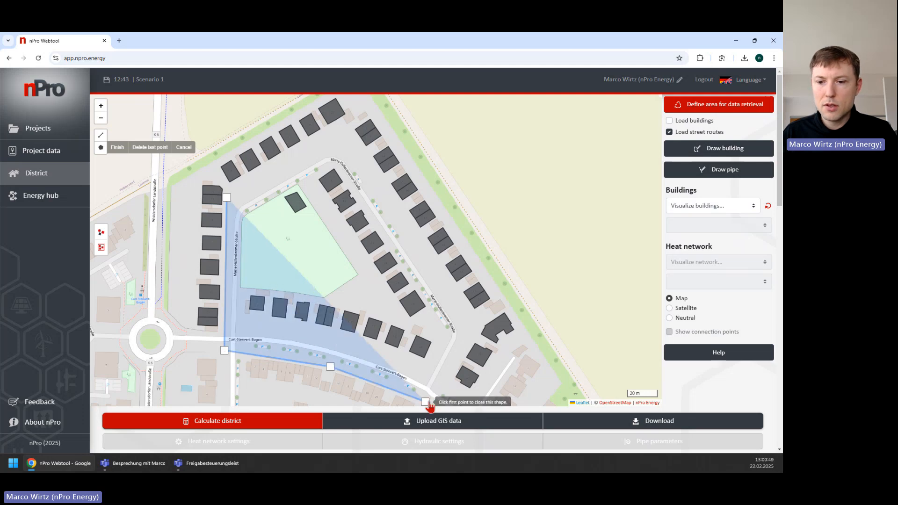
click(443, 381)
click(468, 320)
click(345, 139)
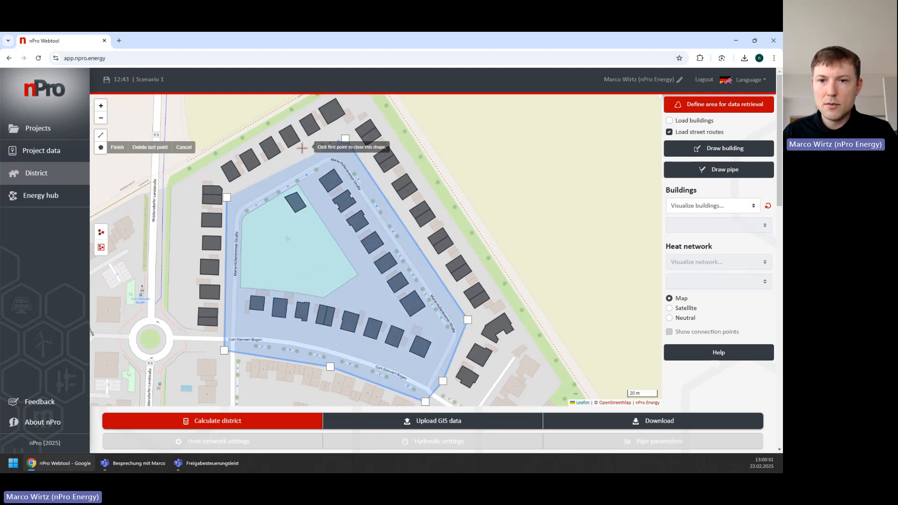
click(289, 158)
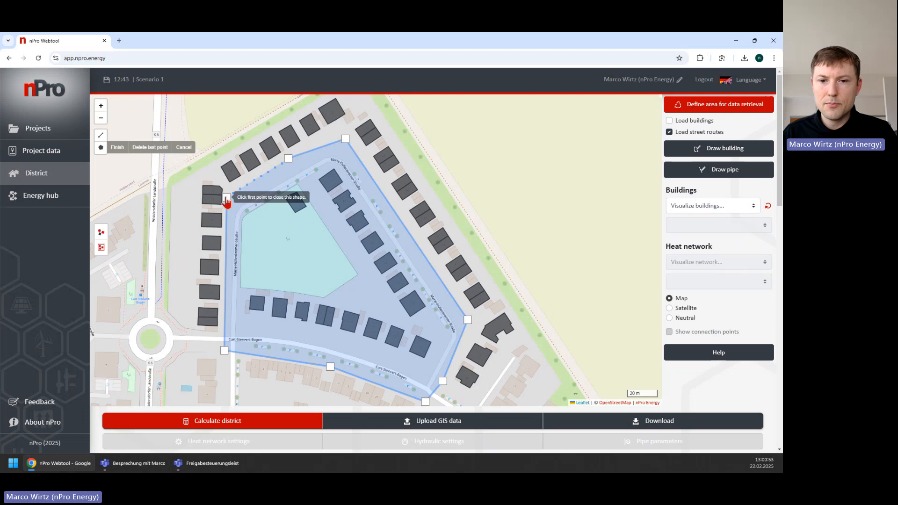
click(227, 197)
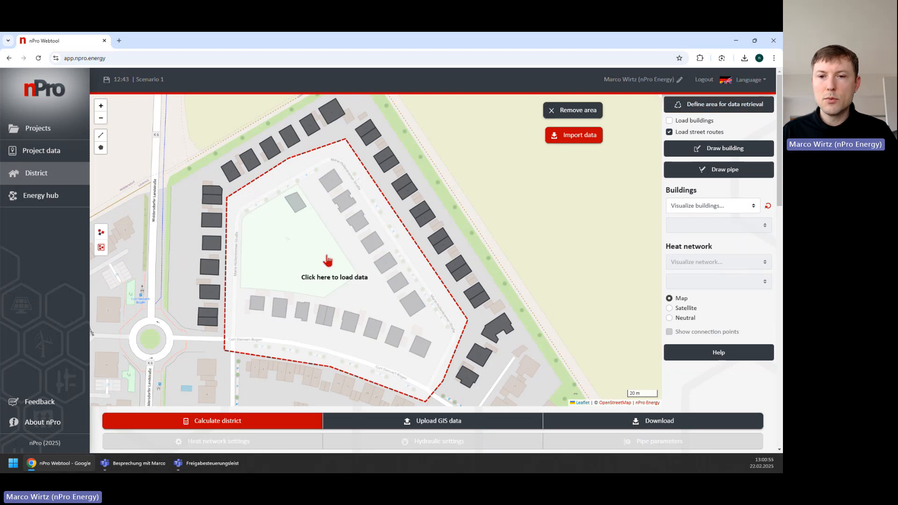
click(328, 260)
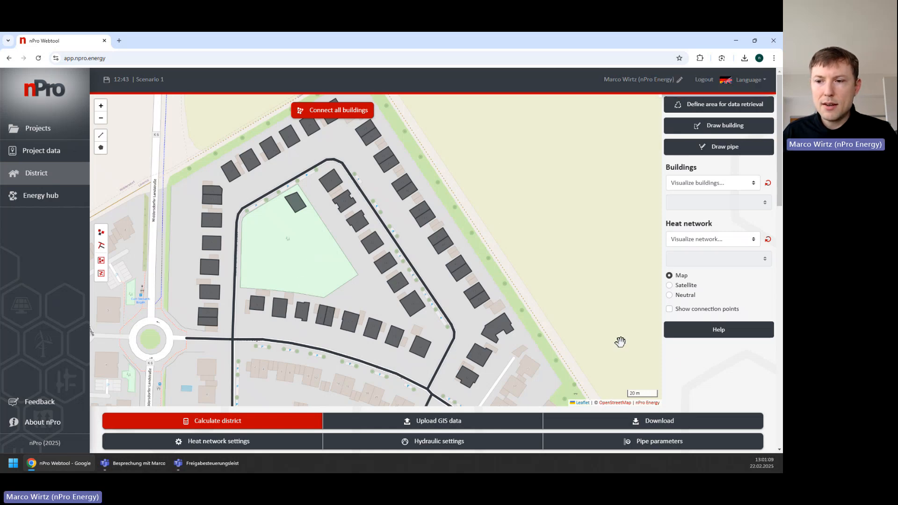
Connect the fifth house from the north in the inner row along the eastern street to the heat network.
scroll(333, 268, up, 1)
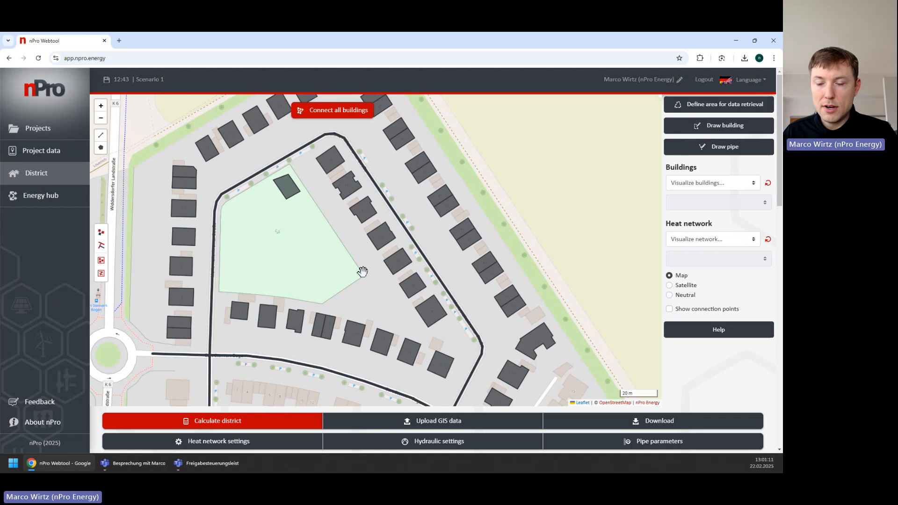
click(400, 267)
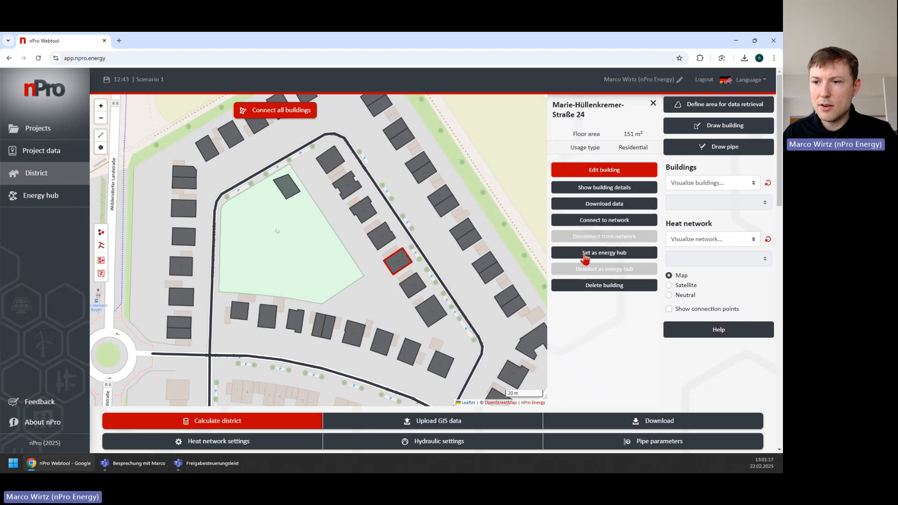
click(580, 223)
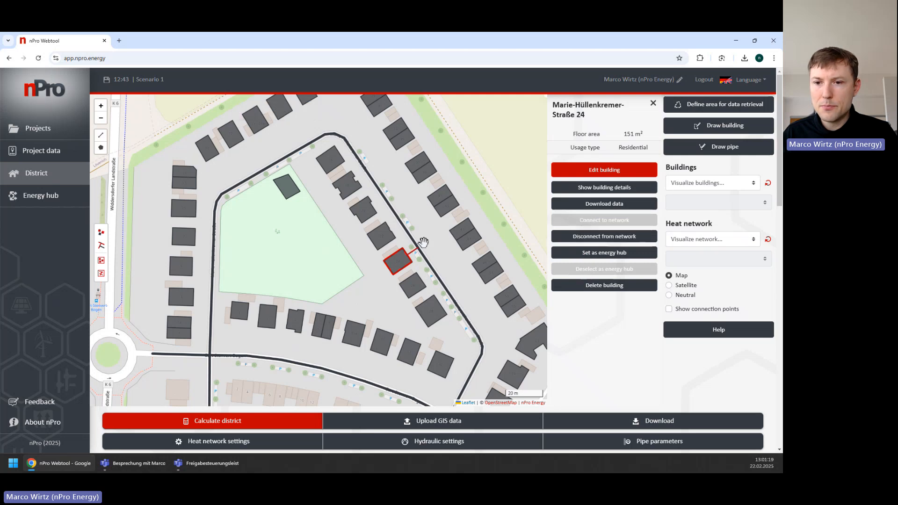
Select the second, third and fourth buildings from the west in the row north of Curt-Stenvert-Bogen and connect them to the heat network.
drag(284, 288, 350, 260)
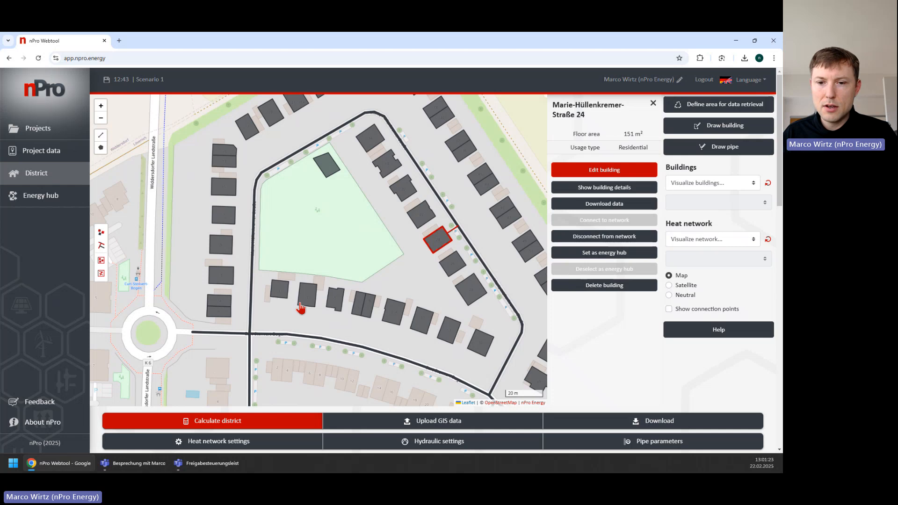
click(309, 299)
ctrl+click(335, 302)
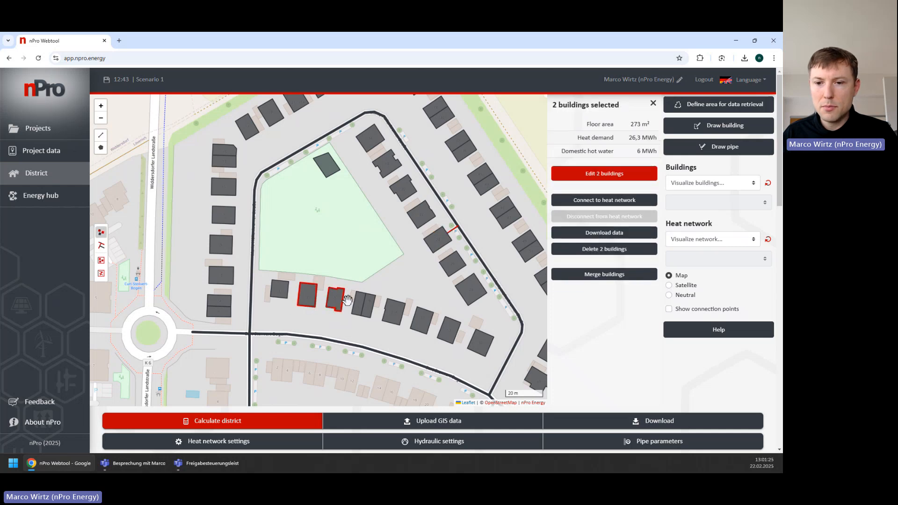
ctrl+click(359, 310)
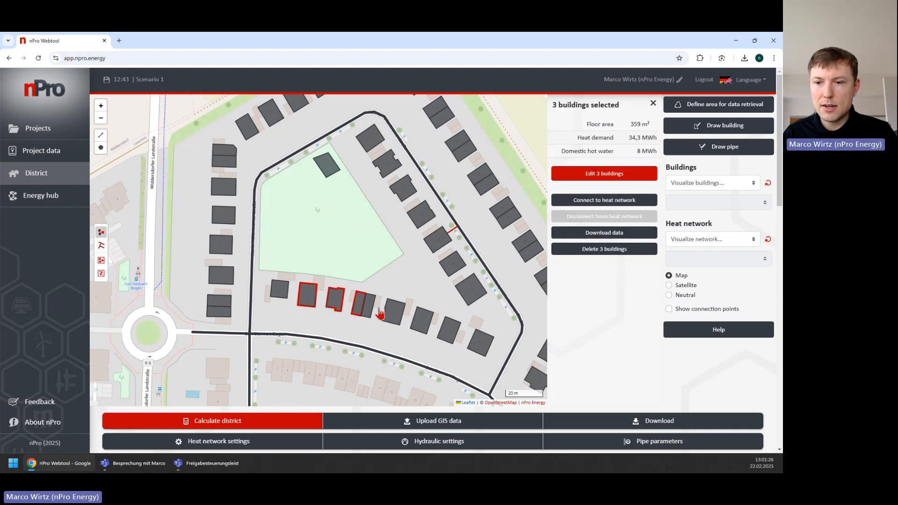
click(604, 200)
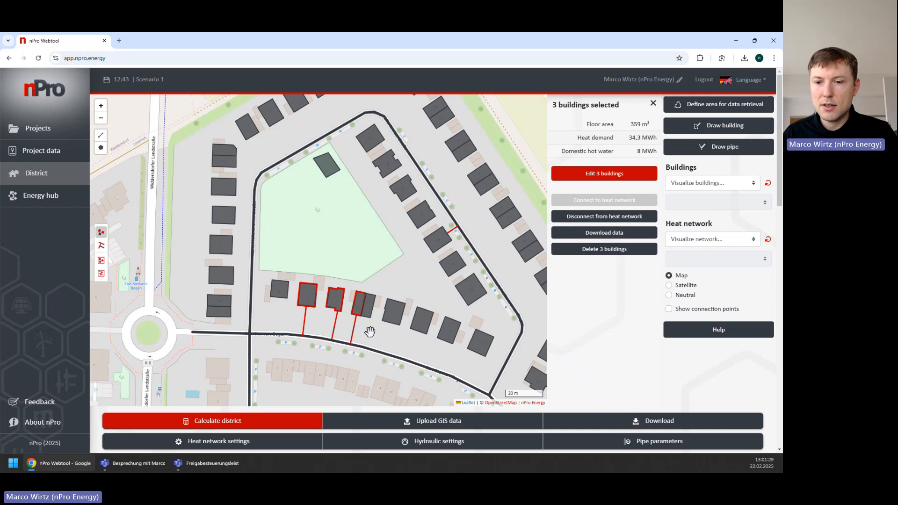
Select all buildings in the district and connect them to the heat network.
scroll(364, 300, down, 1)
drag(365, 265, 315, 274)
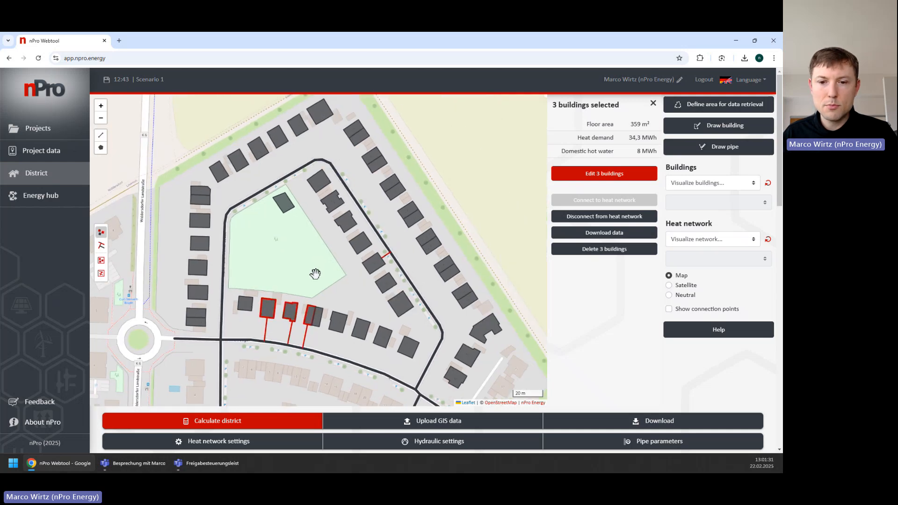
scroll(311, 276, down, 1)
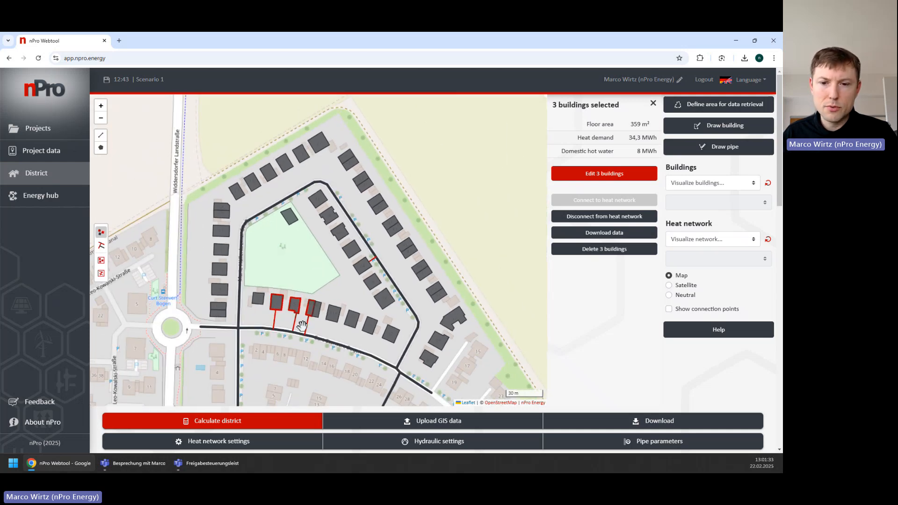
drag(306, 248, 321, 249)
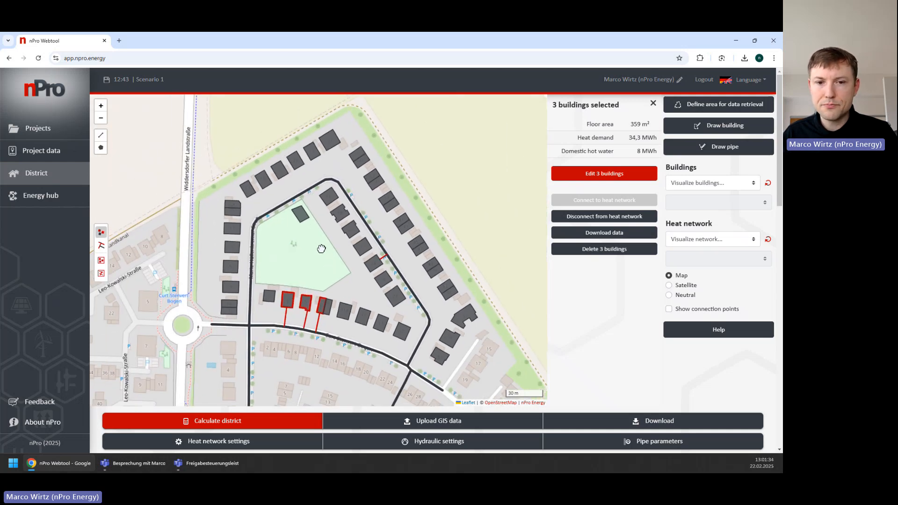
click(101, 262)
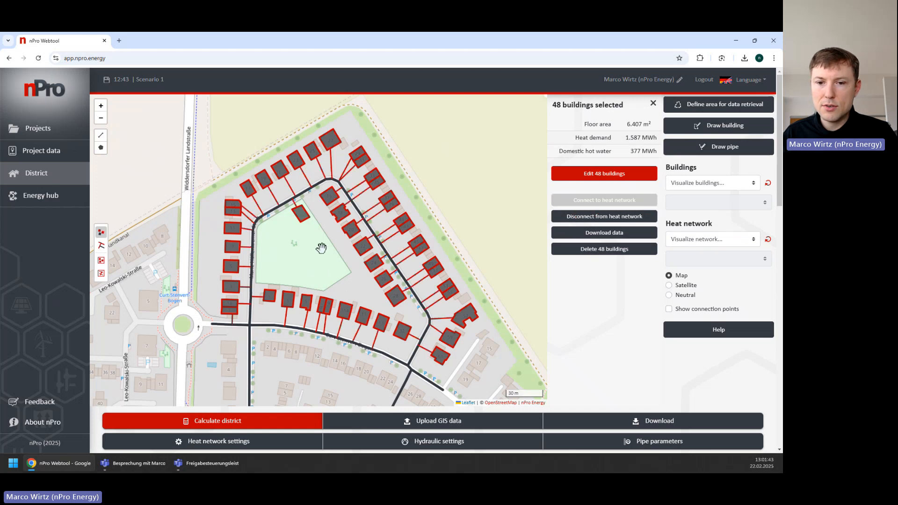
Delete the connection pipe of the westernmost house in the row north of Curt-Stenvert-Bogen.
scroll(311, 286, up, 5)
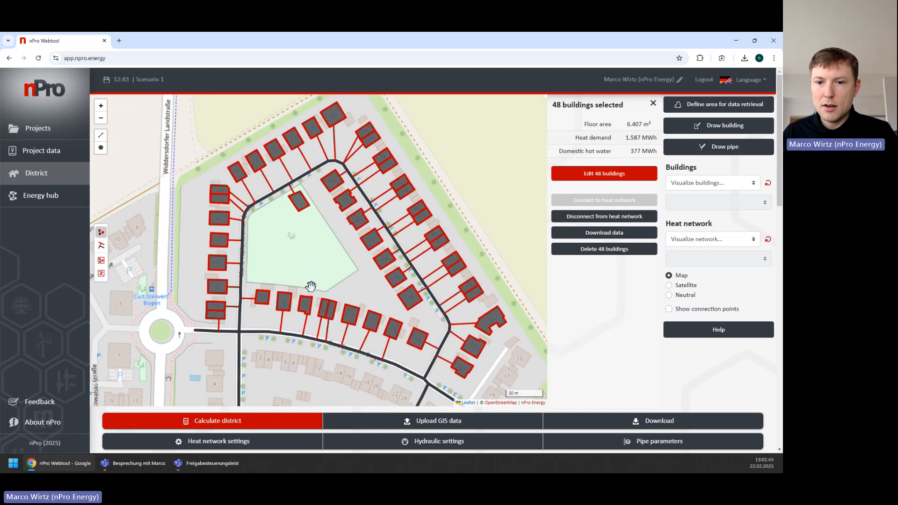
scroll(302, 262, up, 2)
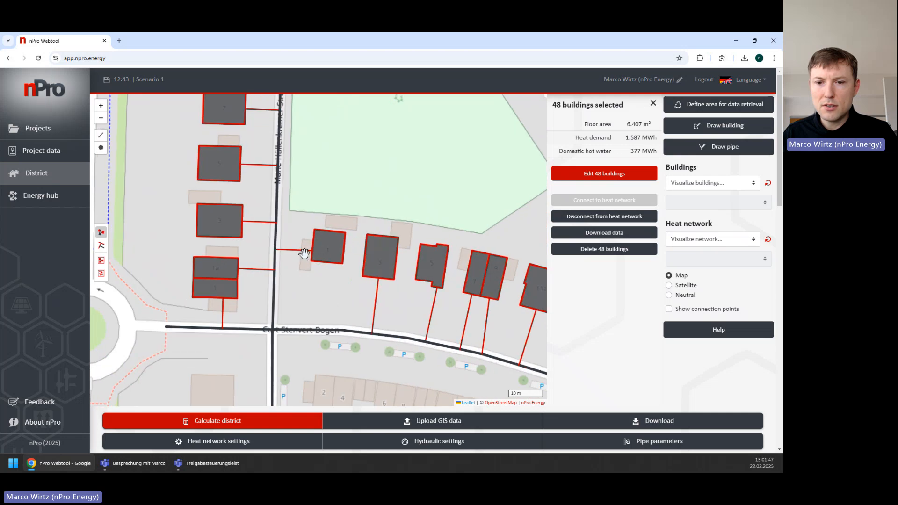
click(304, 250)
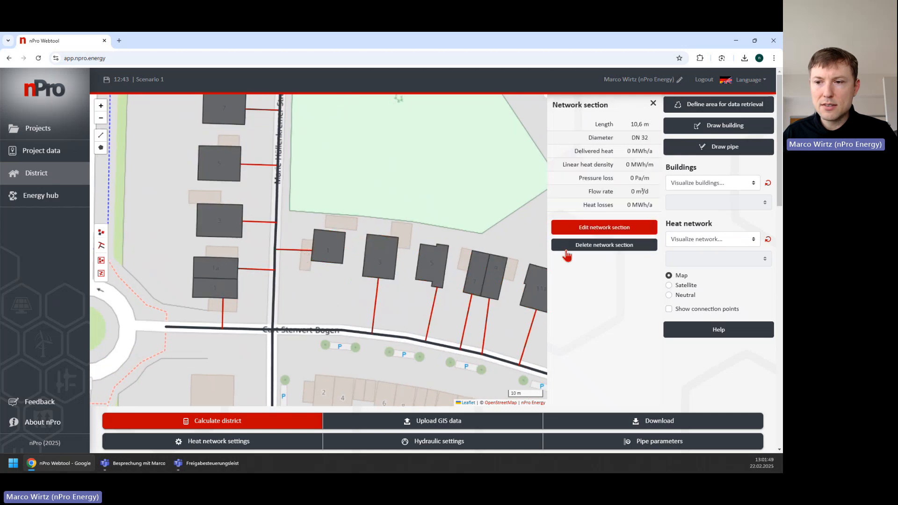
click(613, 246)
Draw a connection pipe from the westernmost house in the row north of Curt-Stenvert-Bogen down to the street pipe.
click(721, 151)
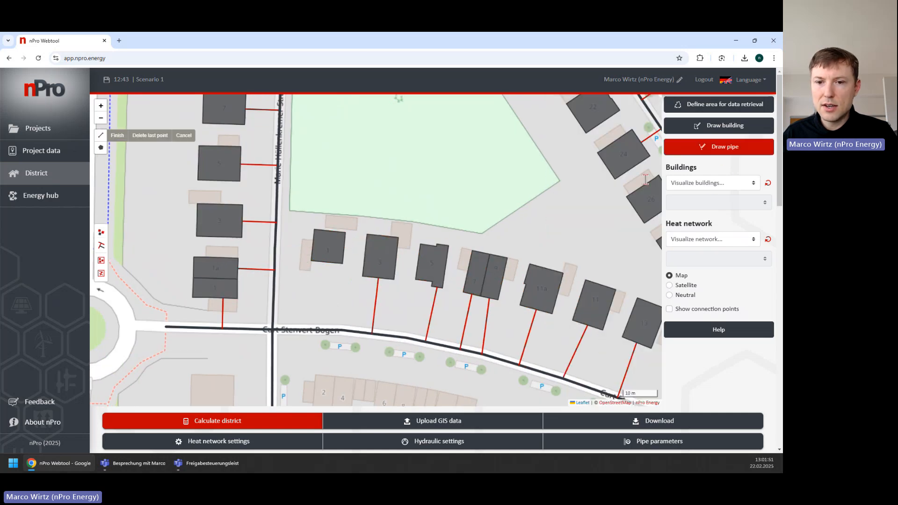
click(328, 257)
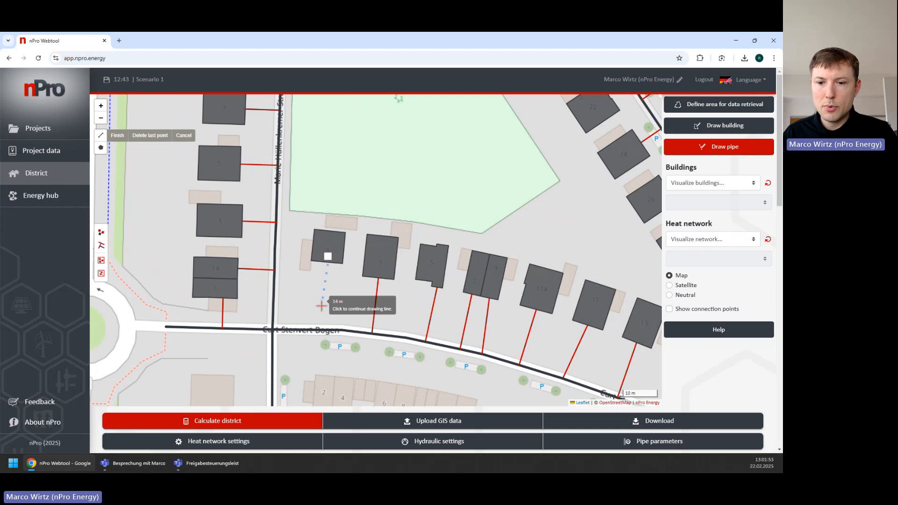
click(322, 329)
click(321, 330)
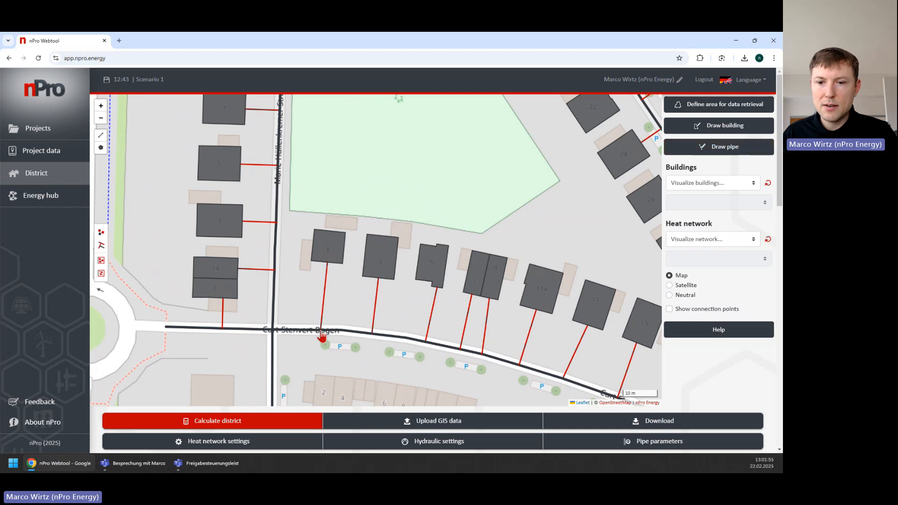
Open the heat network settings and examine the heat loss surcharge and the constant supply and return temperatures.
scroll(349, 297, down, 1)
scroll(346, 296, down, 1)
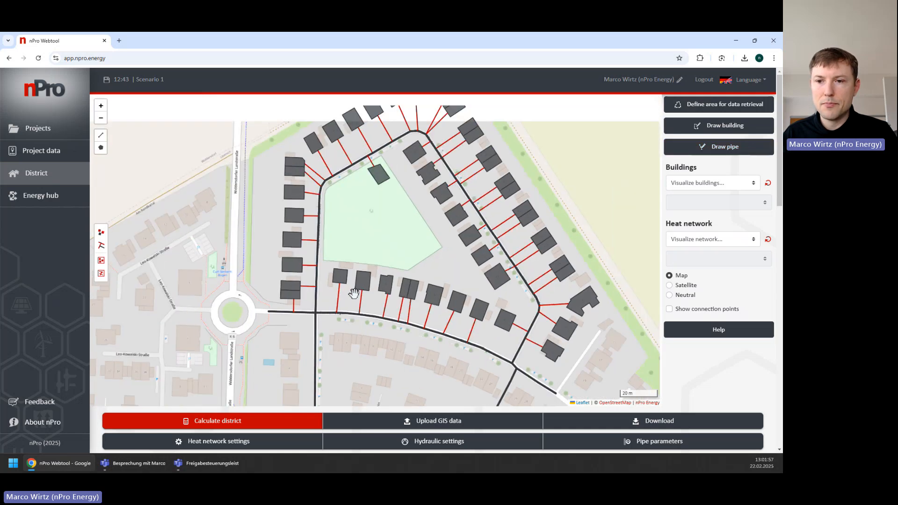
drag(365, 255, 328, 261)
scroll(328, 261, down, 1)
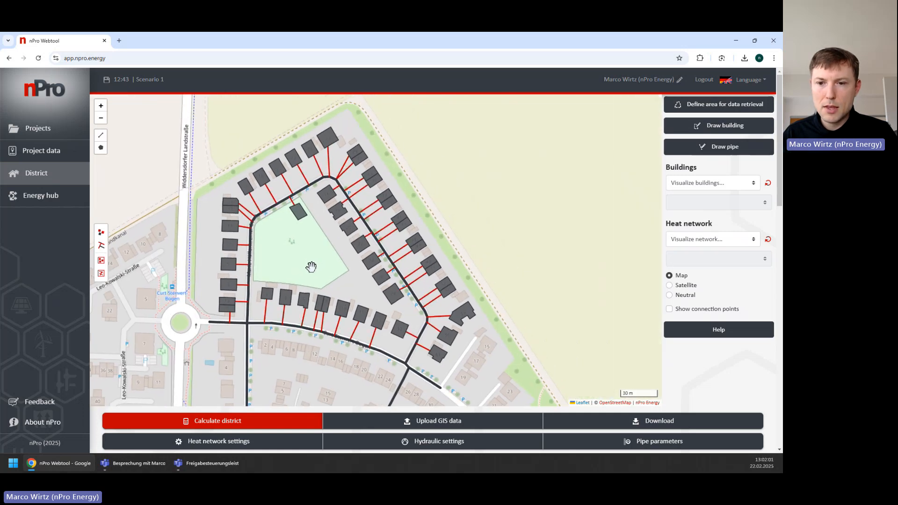
scroll(310, 265, up, 1)
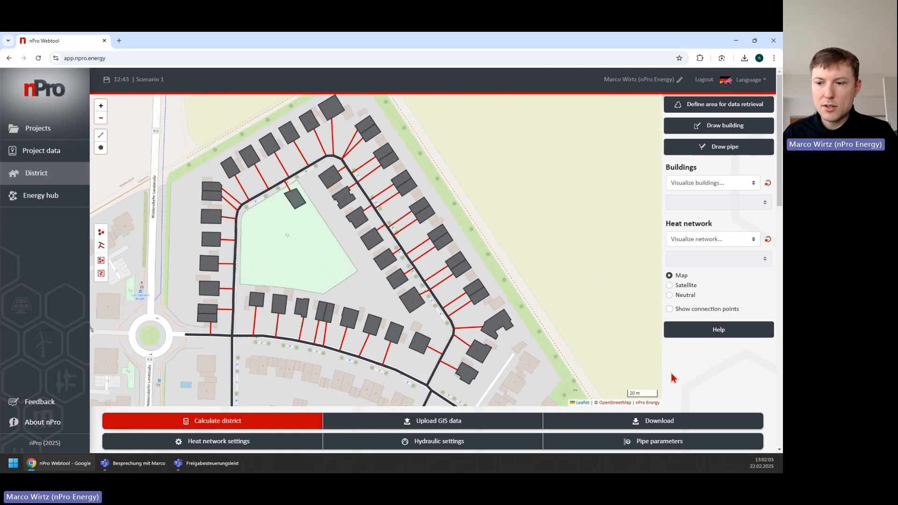
scroll(672, 377, down, 1)
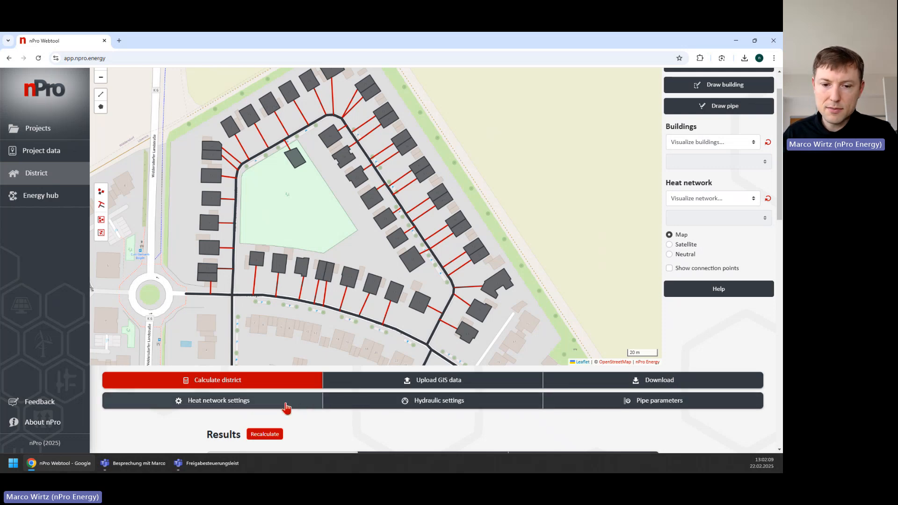
click(257, 402)
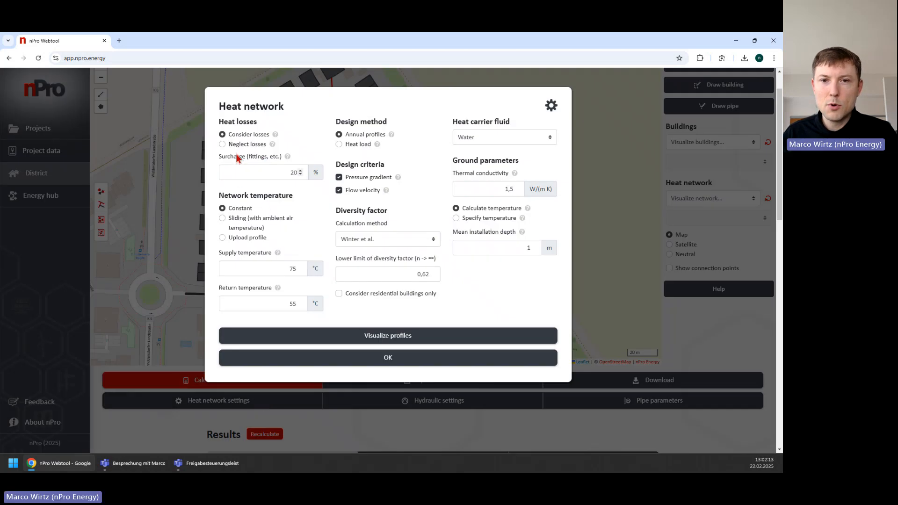
drag(219, 124, 260, 129)
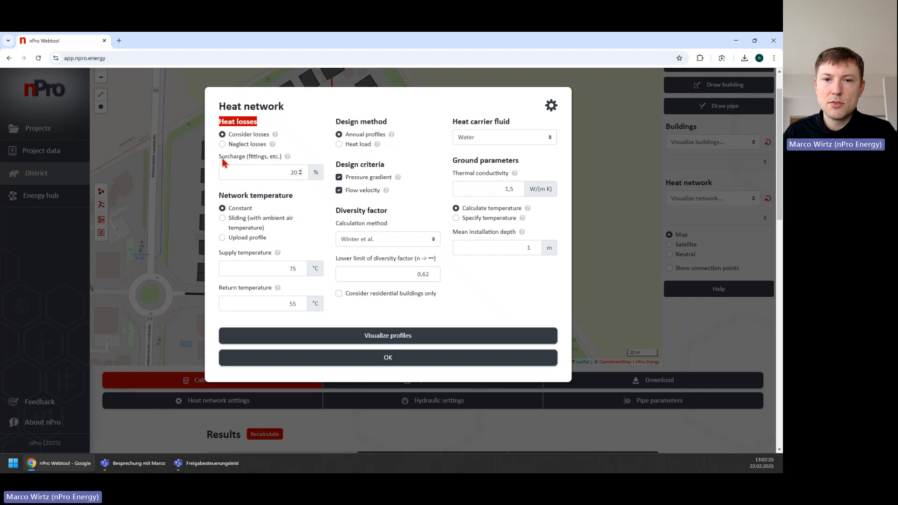
drag(225, 158, 246, 158)
double_click(289, 173)
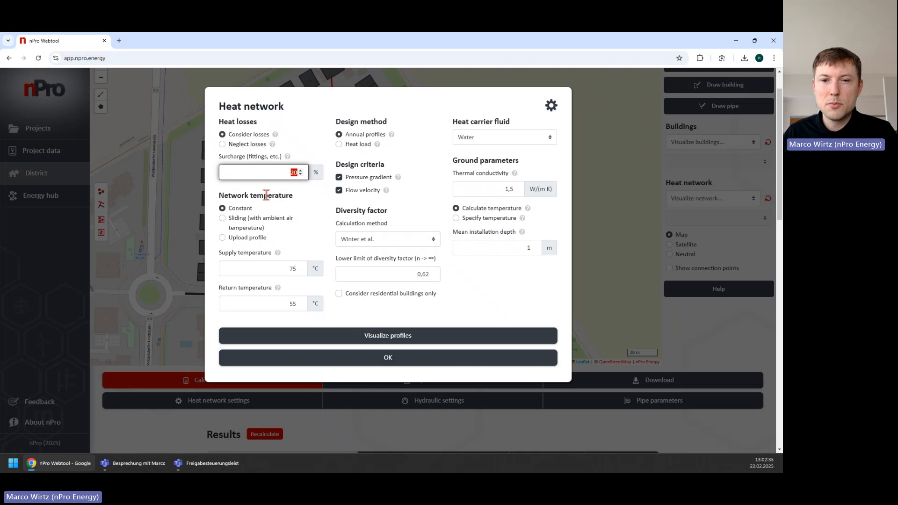
drag(220, 195, 305, 200)
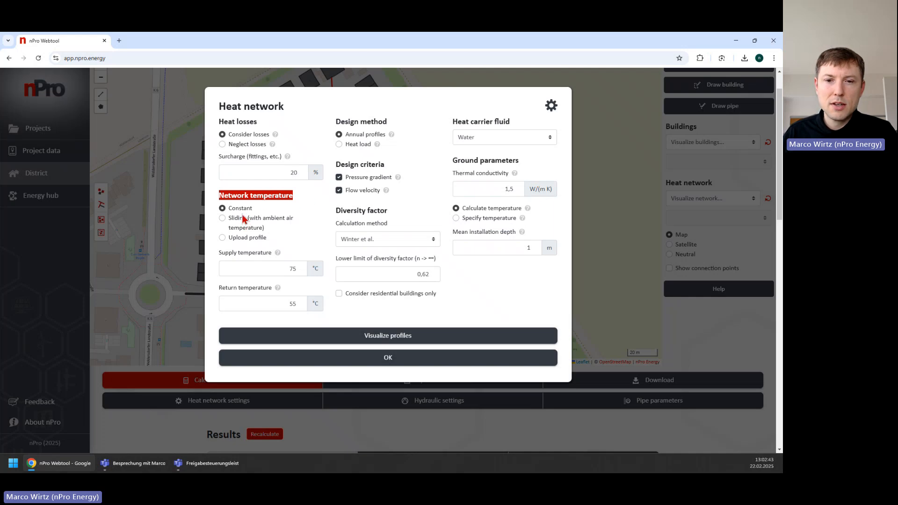
double_click(293, 269)
double_click(293, 303)
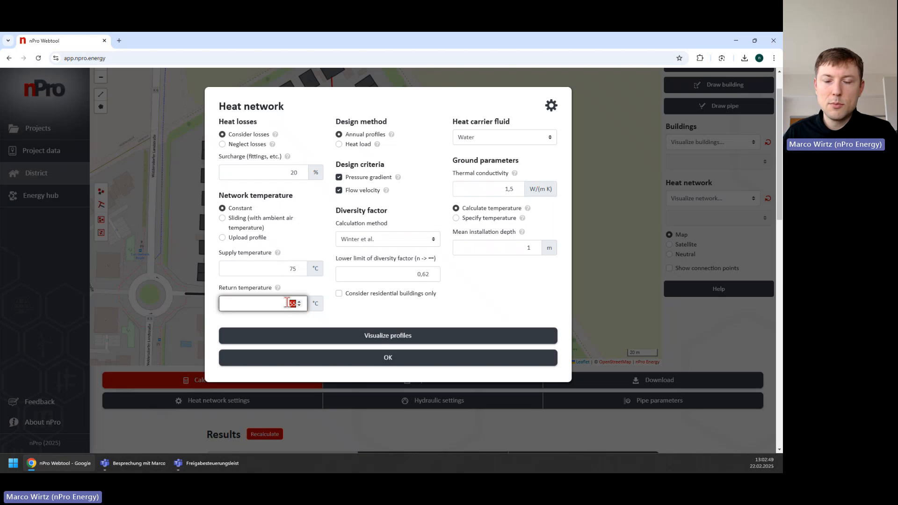
Try the sliding network temperature, inspect its supply and return curves over ambient air temperature, and switch back to constant.
click(249, 219)
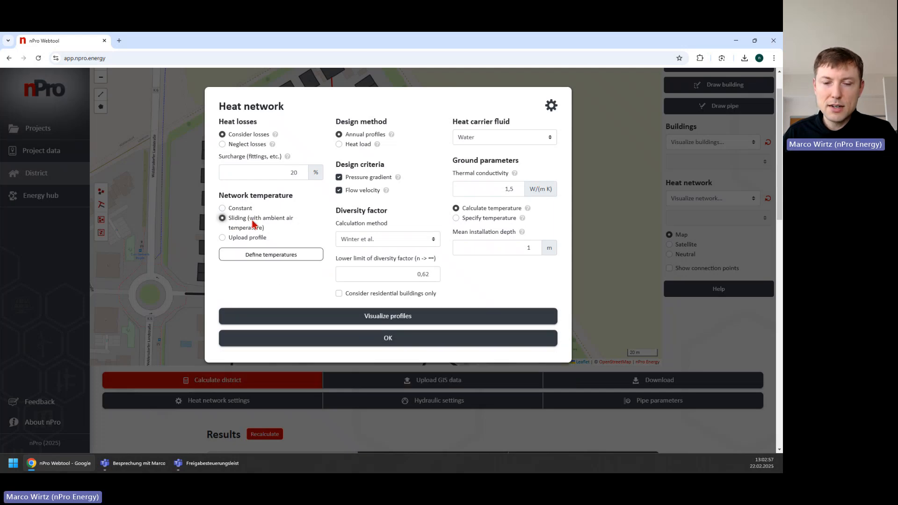
click(280, 259)
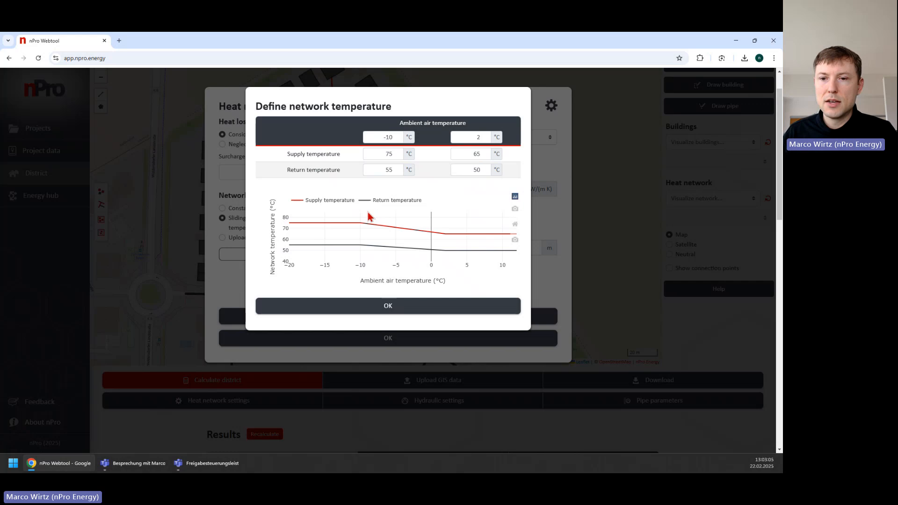
mouse_move(444, 234)
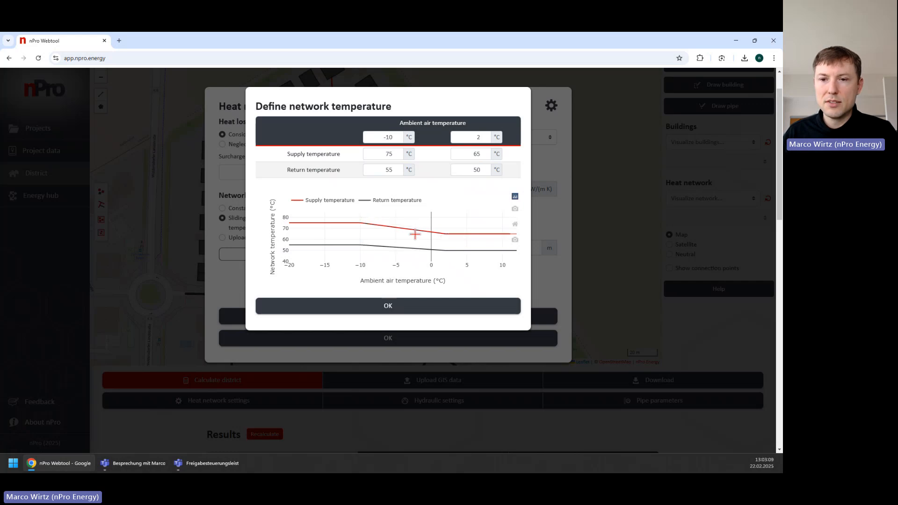
mouse_move(366, 227)
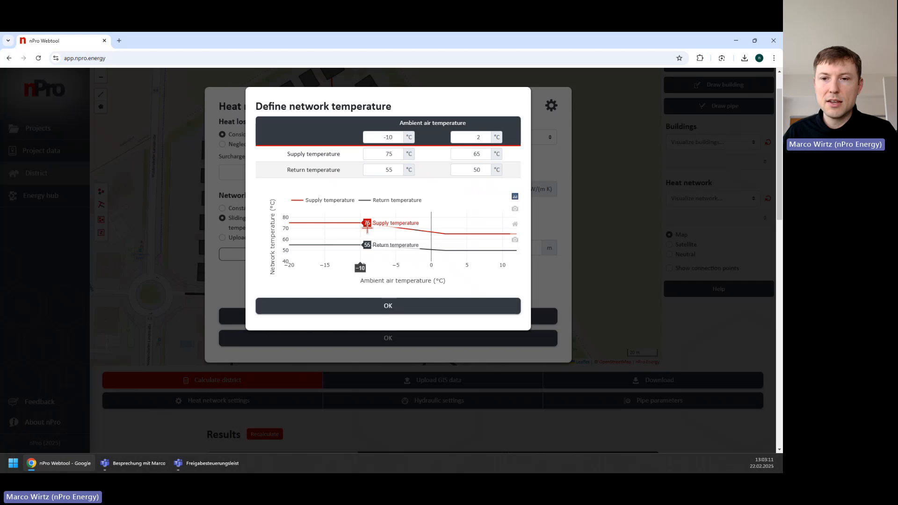
click(421, 311)
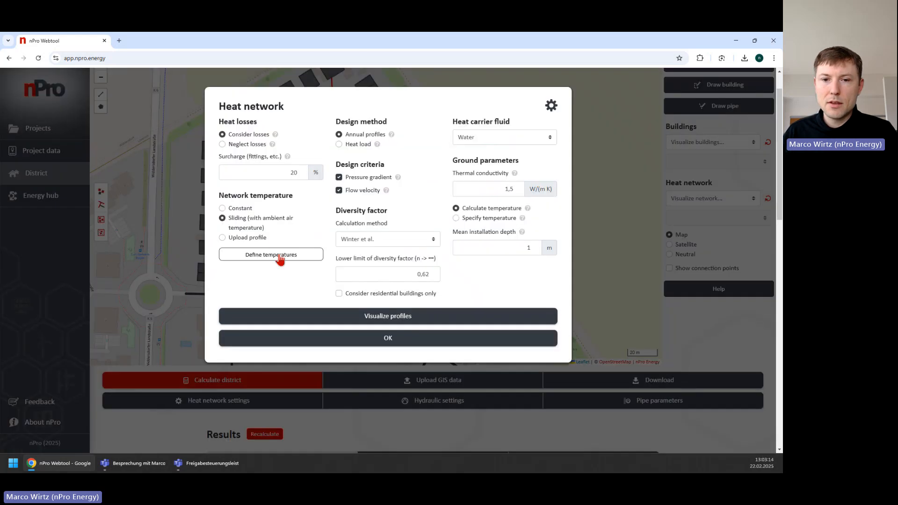
click(247, 210)
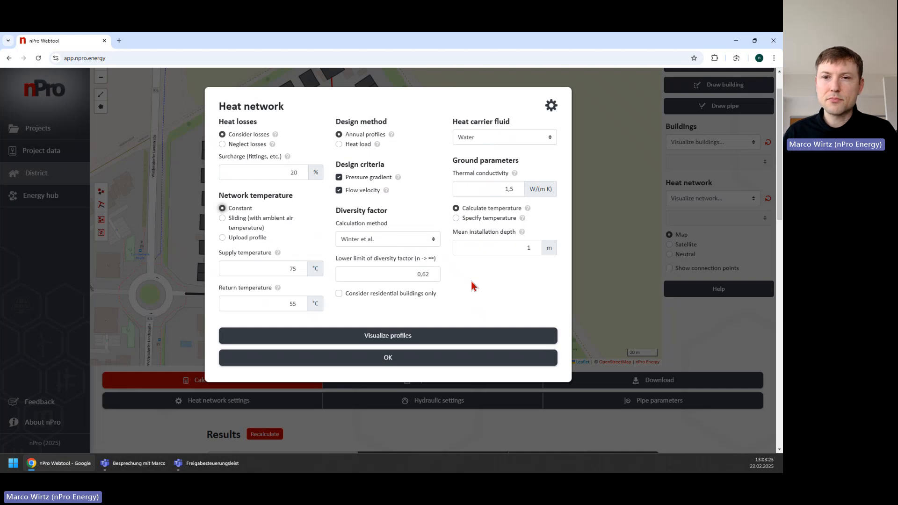
Examine the design criteria, diversity factor calculation methods, ground parameters and heat carrier fluid options of the heat network.
mouse_move(398, 178)
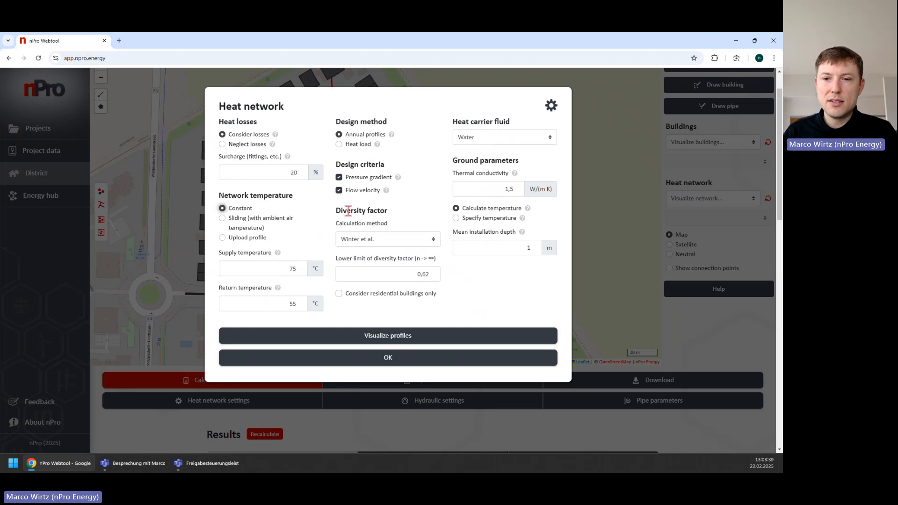
click(422, 243)
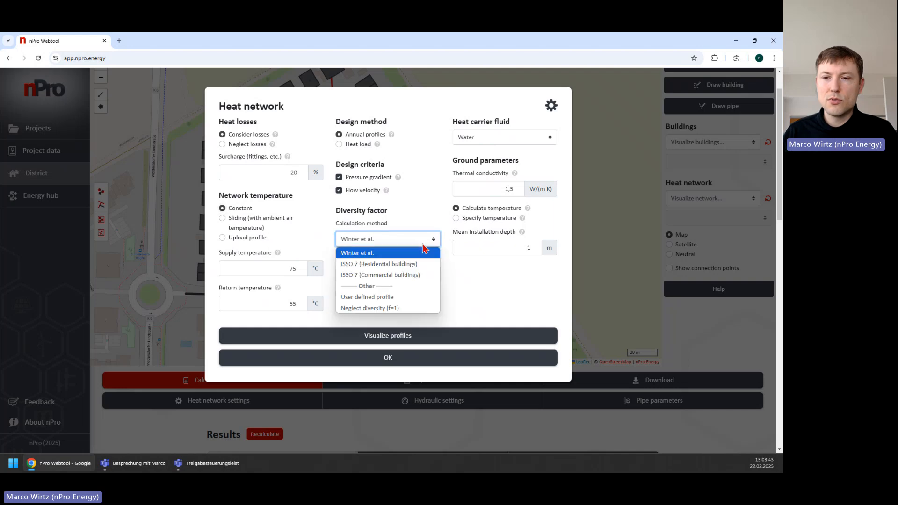
click(469, 279)
click(418, 243)
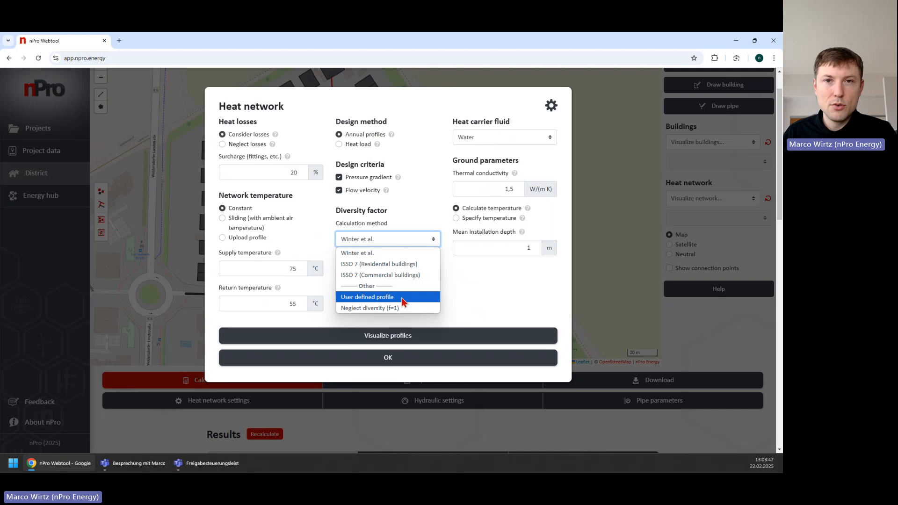
click(469, 288)
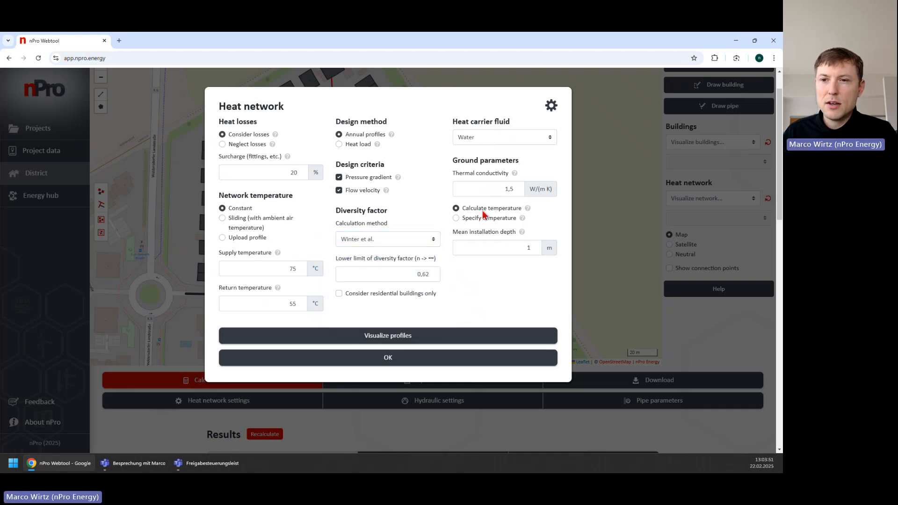
drag(452, 160, 518, 160)
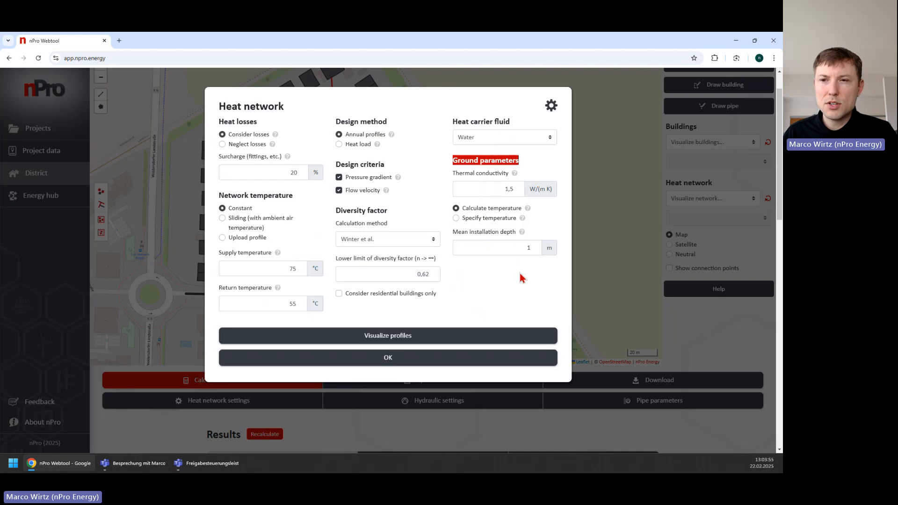
click(512, 141)
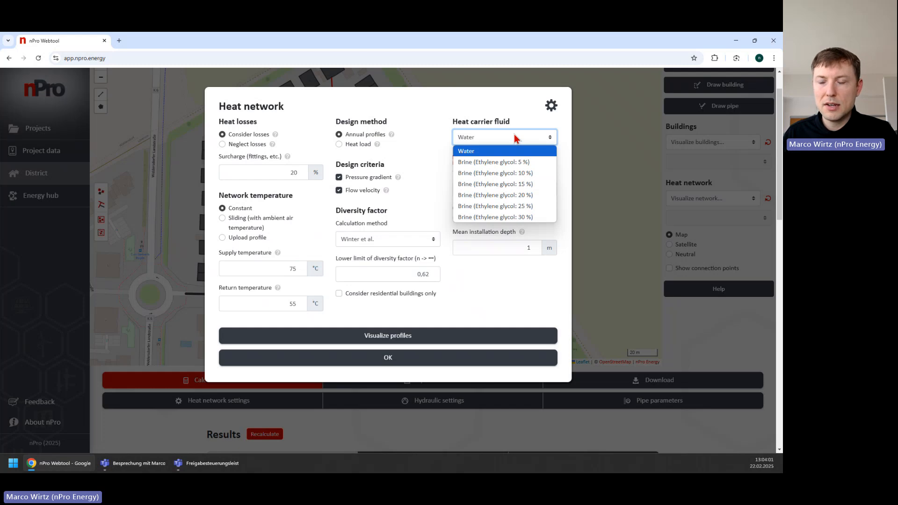
click(514, 134)
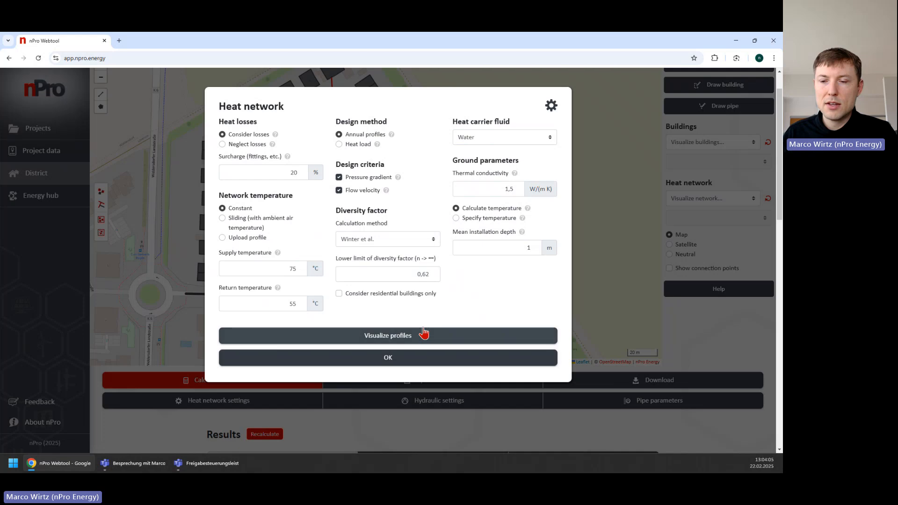
click(499, 142)
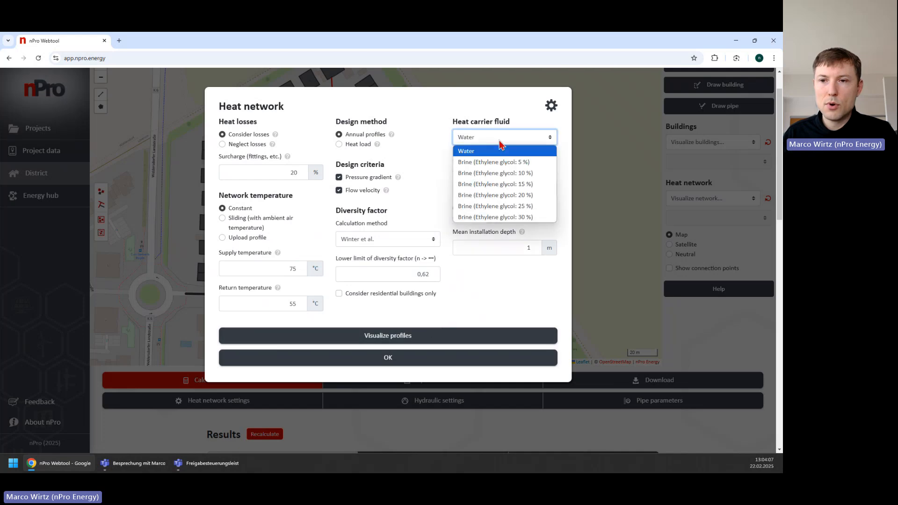
click(500, 140)
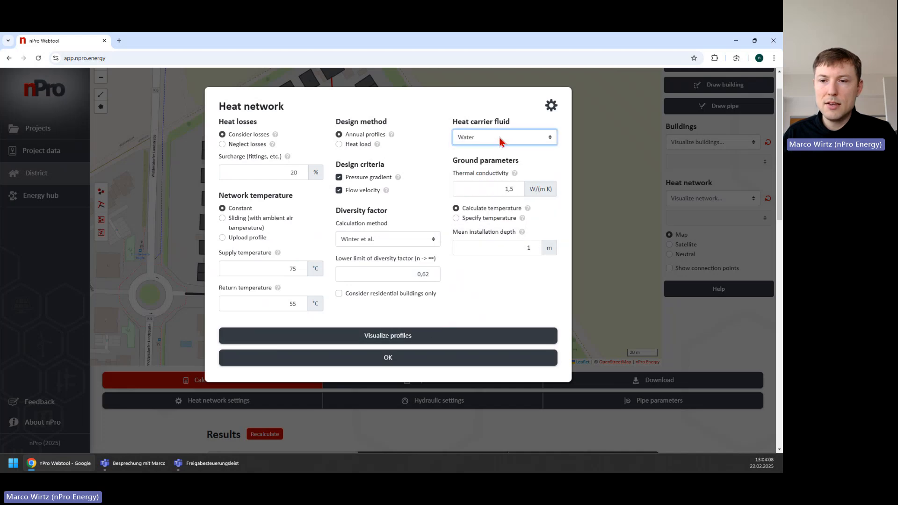
Visualize the heat network profiles, inspect the temperature and diversity factor charts, and close the settings with OK.
click(420, 342)
scroll(418, 339, down, 2)
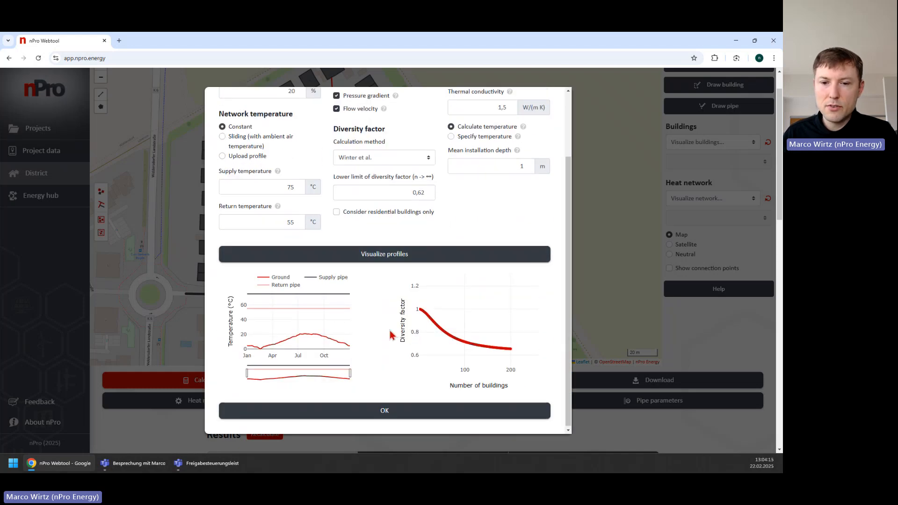
mouse_move(319, 303)
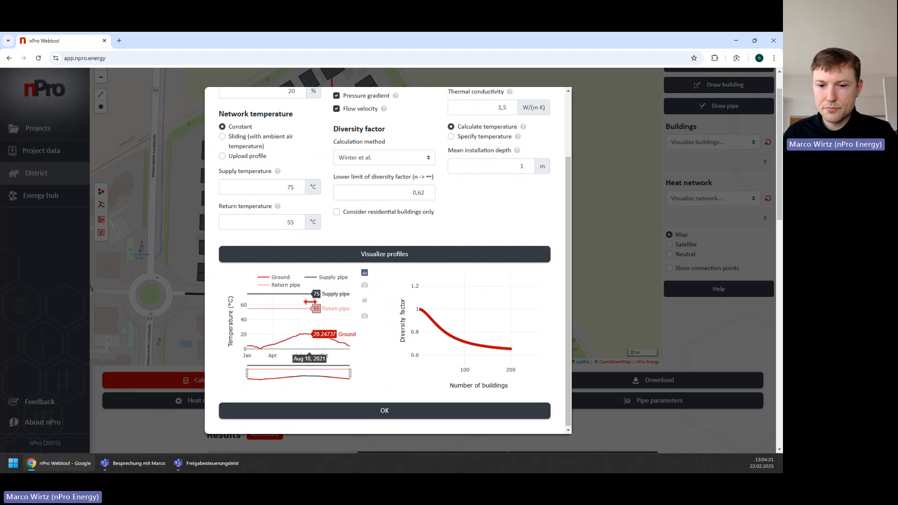
mouse_move(421, 310)
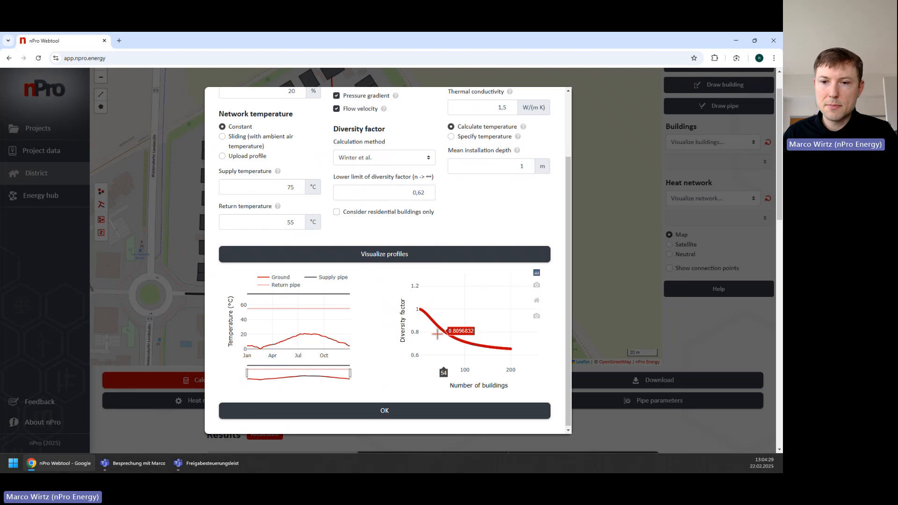
click(424, 415)
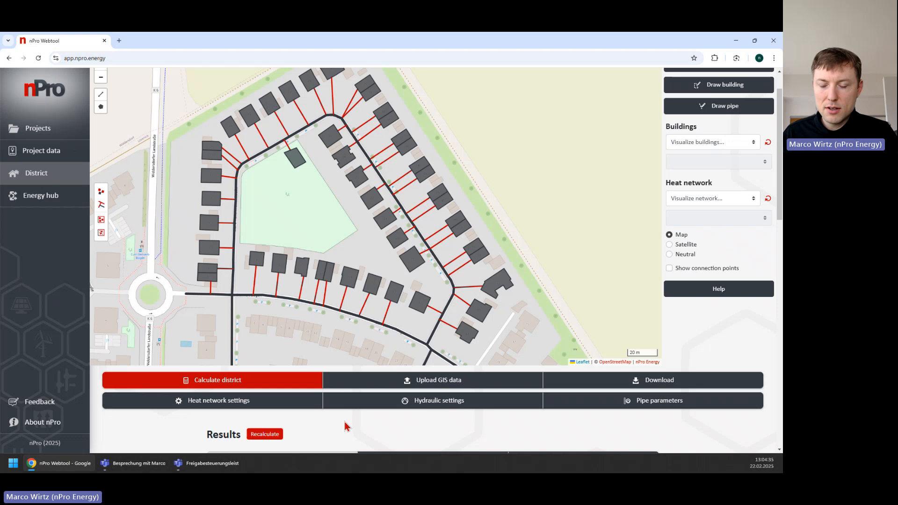
Open the hydraulic settings, examine the circulation pump, general pressure losses, substation and energy hub pressure loss options, and confirm the dialog.
click(470, 409)
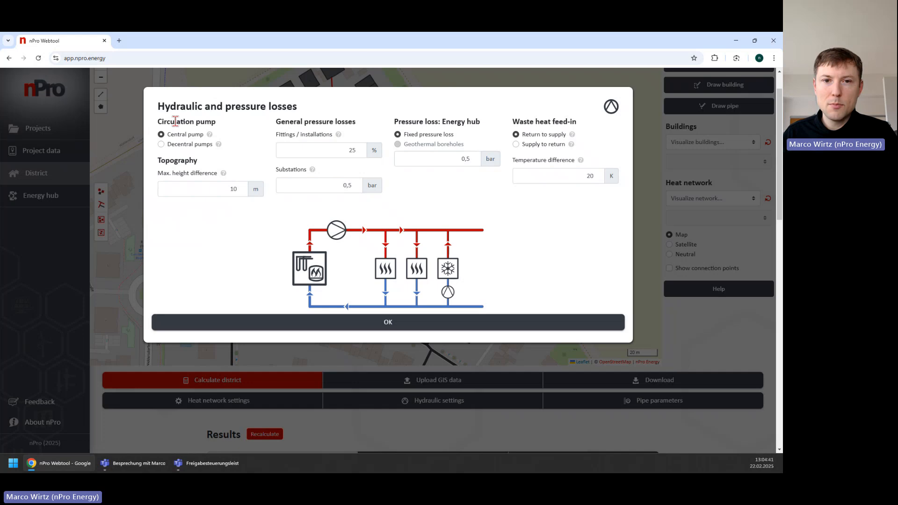
drag(157, 121, 216, 122)
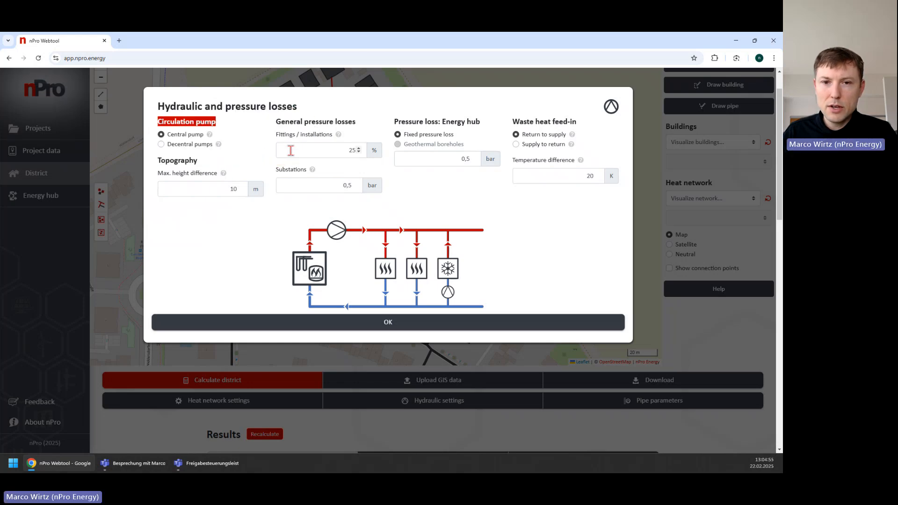
drag(284, 122, 345, 122)
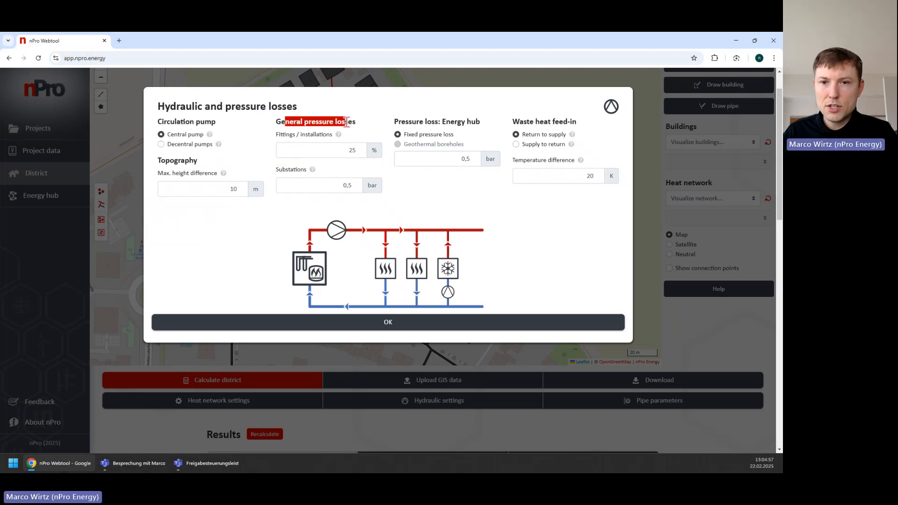
click(326, 150)
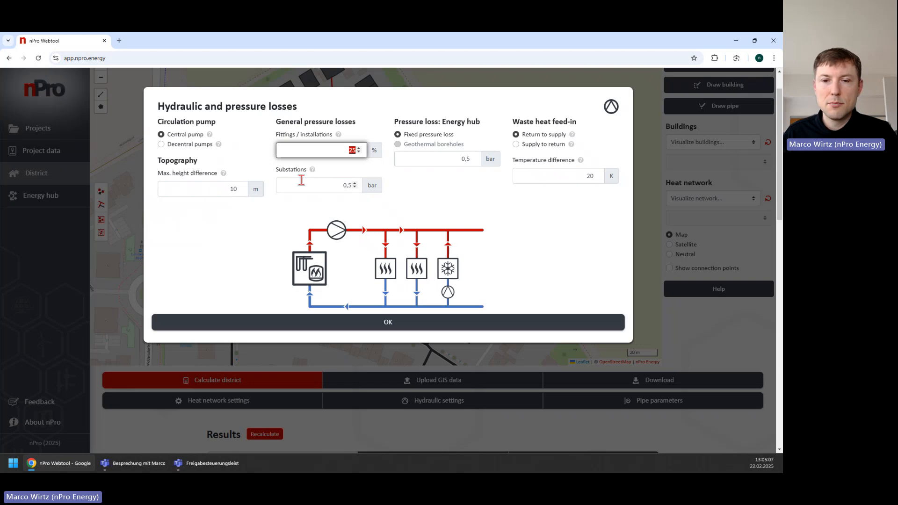
drag(278, 171, 305, 172)
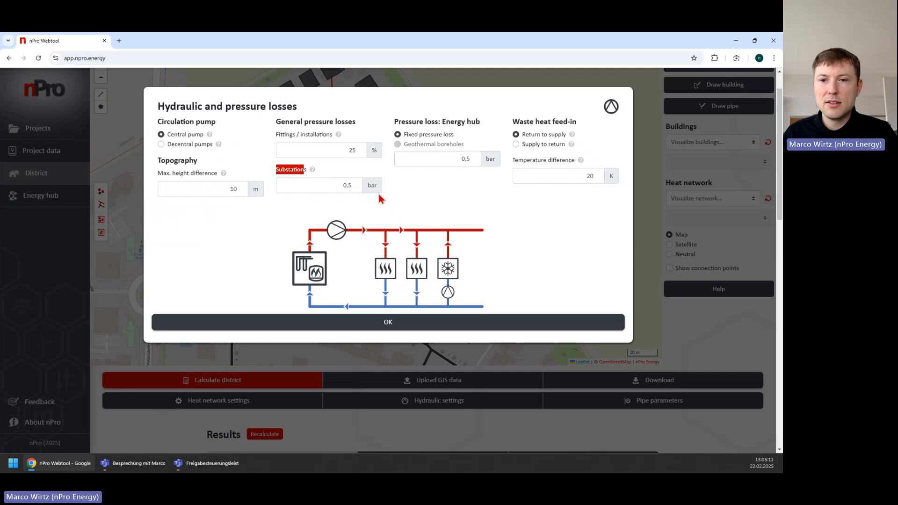
drag(452, 159, 472, 162)
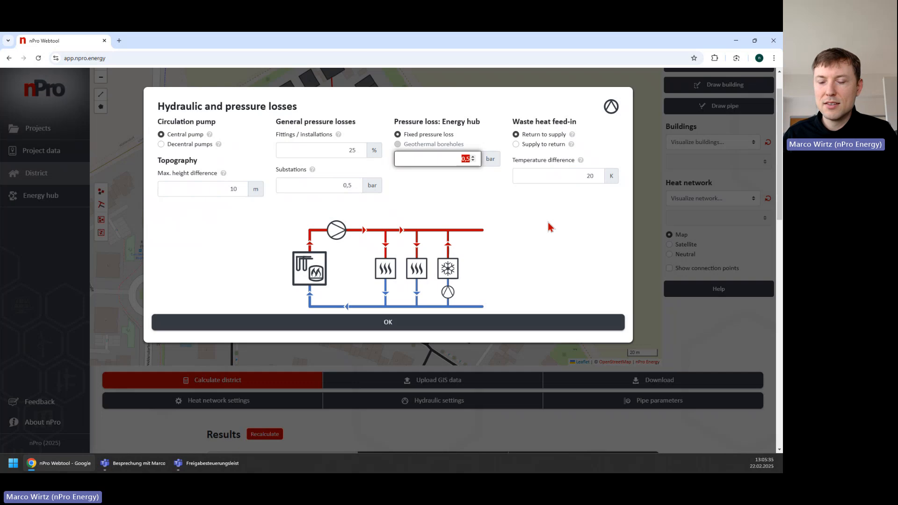
click(506, 323)
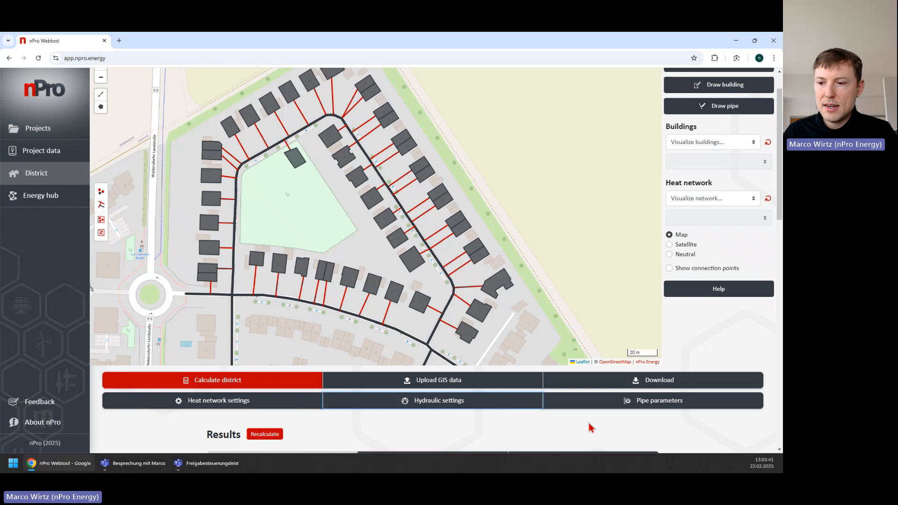
Open the pipe parameters and examine the available pipe types: steel and plastic single or twin pipes, and uninsulated plastic.
scroll(609, 415, down, 1)
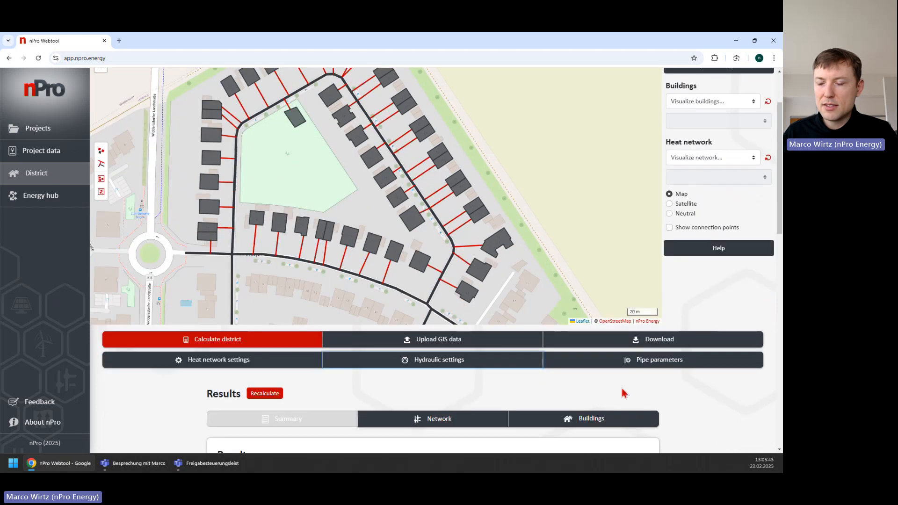
click(647, 361)
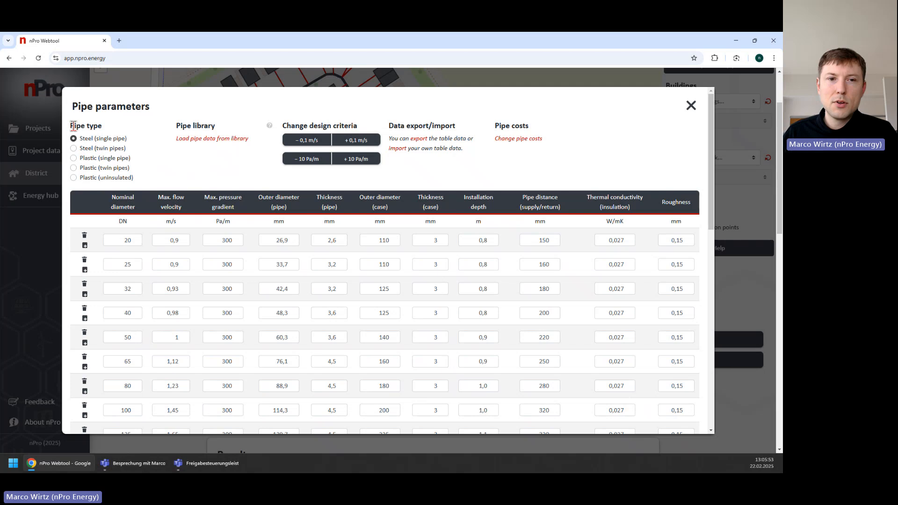
drag(70, 126, 106, 129)
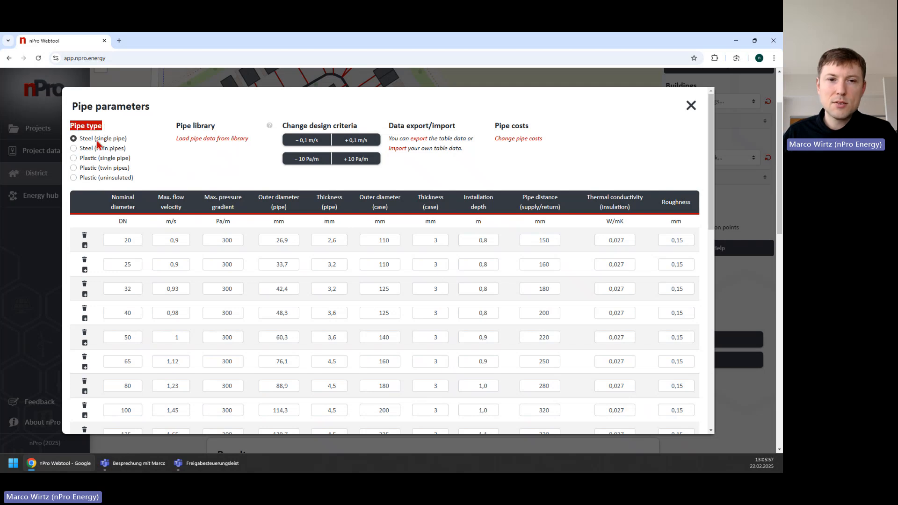
click(89, 142)
drag(101, 140, 118, 148)
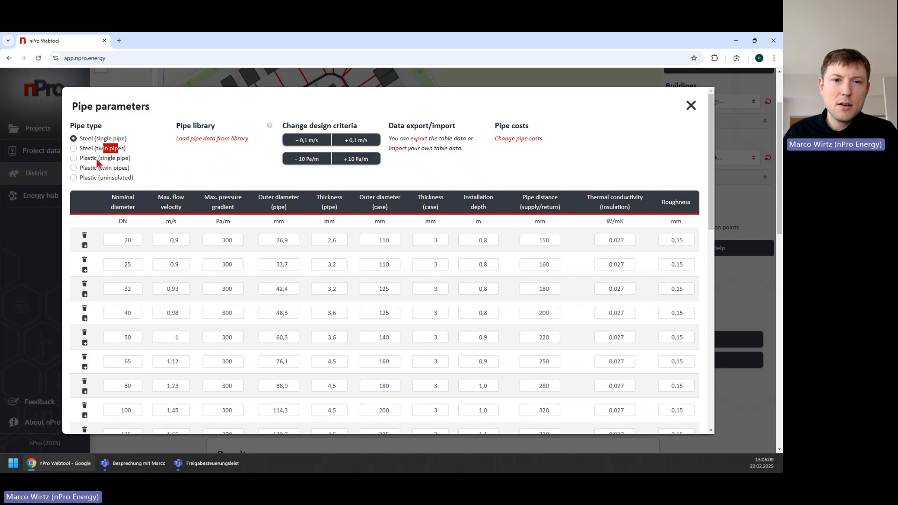
drag(93, 158, 125, 171)
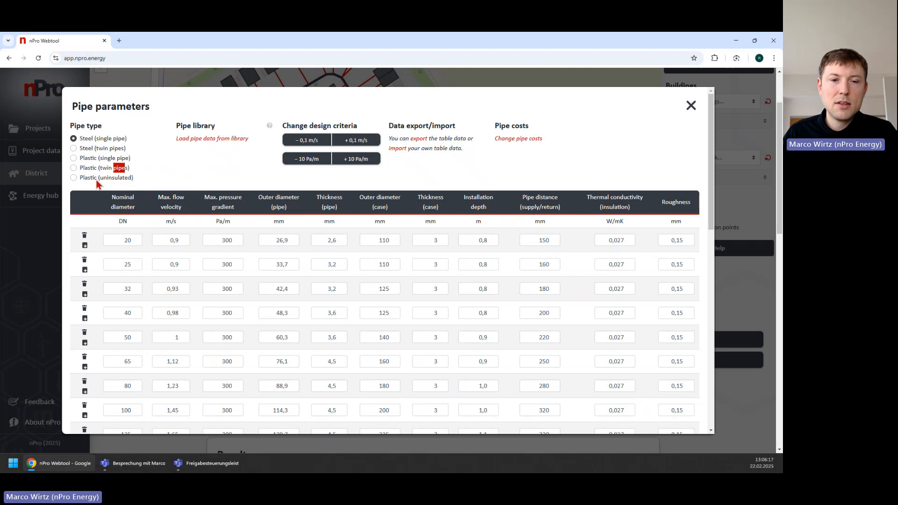
drag(92, 178, 124, 179)
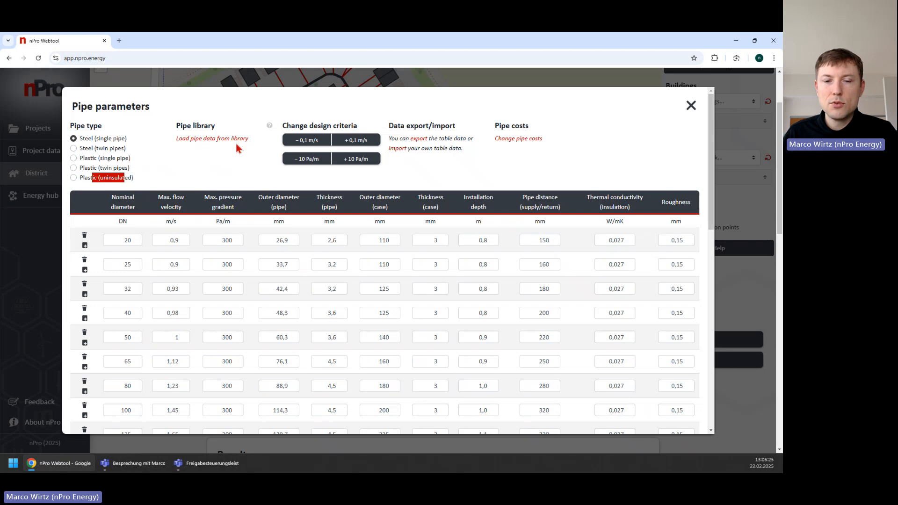
click(248, 174)
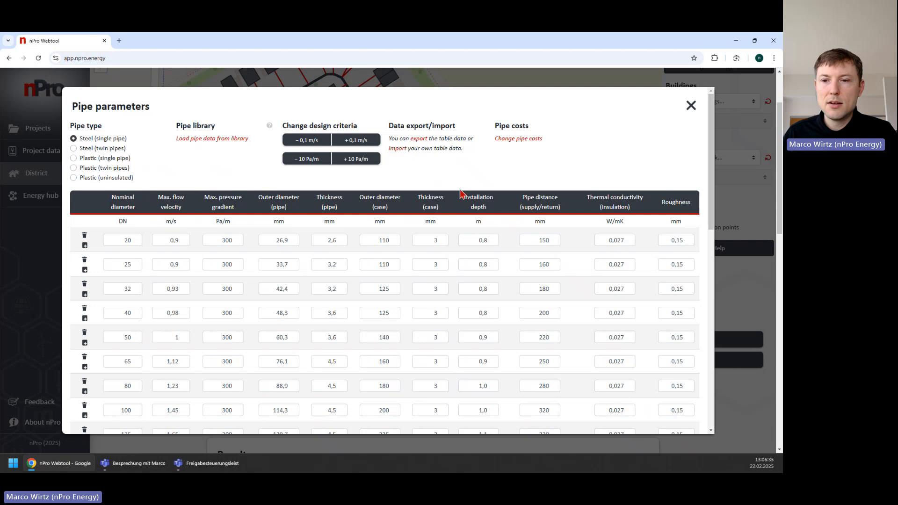
Open the pipe costs, examine the cost table's pipe and installation costs per nominal diameter, and close it.
click(509, 140)
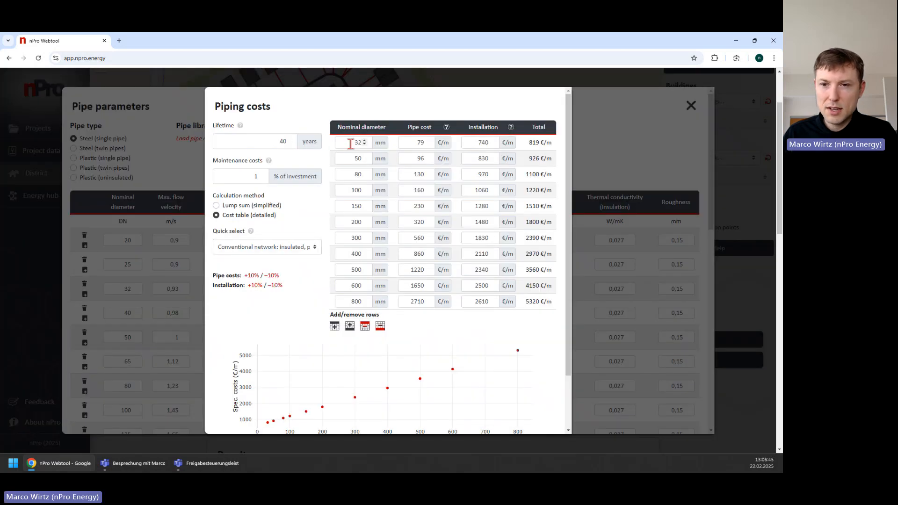
drag(338, 126, 501, 130)
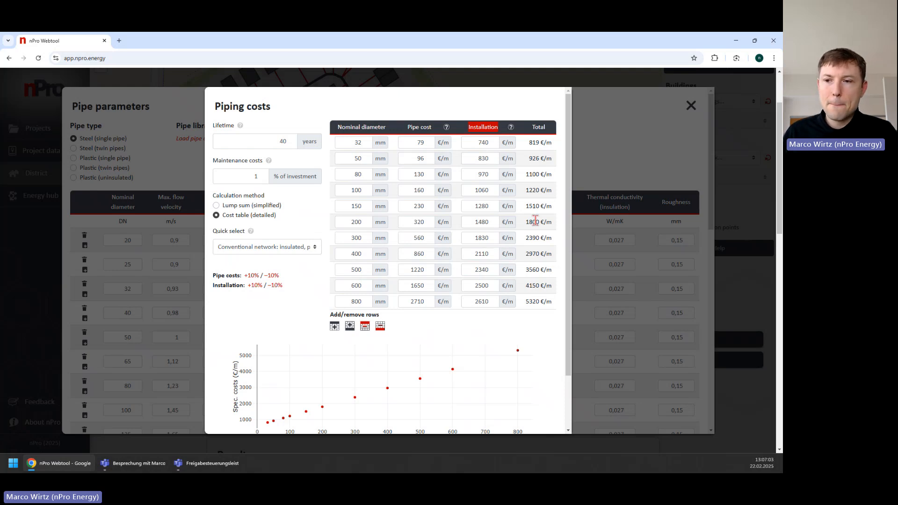
click(627, 150)
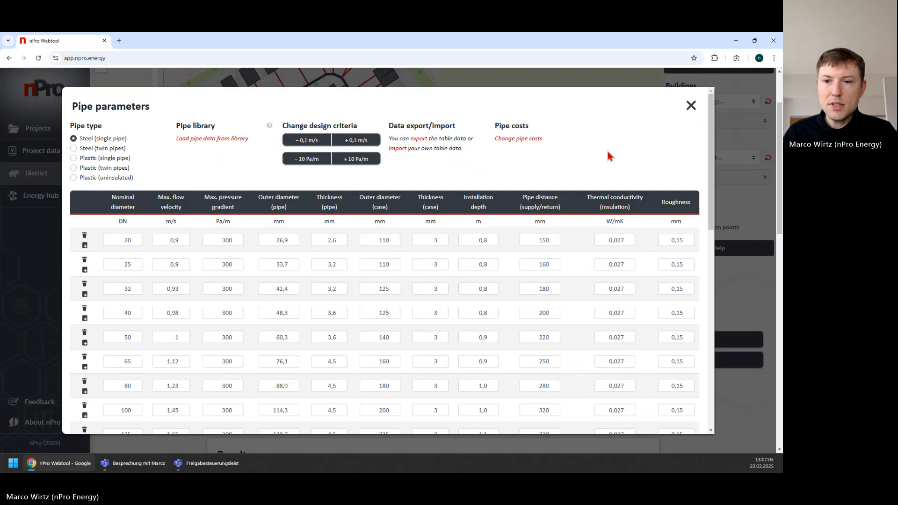
Check the outer pipe diameters of the smallest sizes and delete the DN 20 row from the pipe table.
scroll(433, 194, down, 1)
click(266, 197)
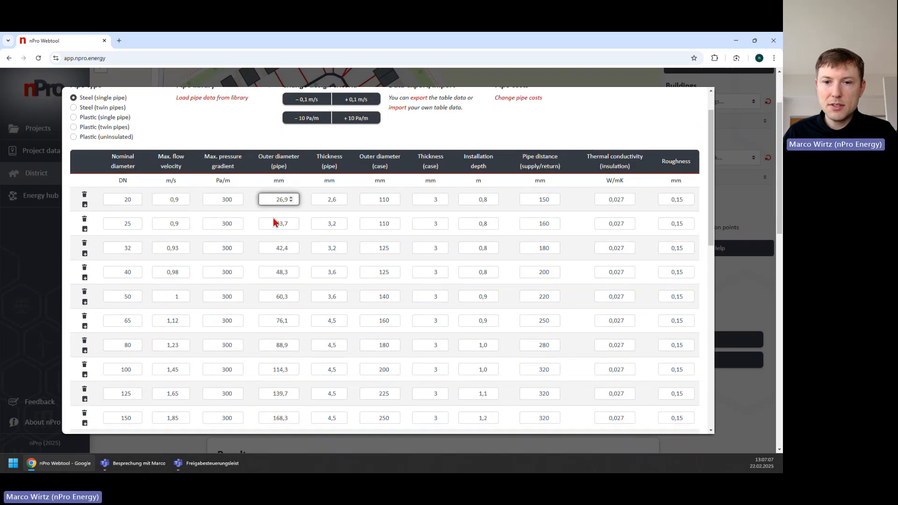
click(275, 219)
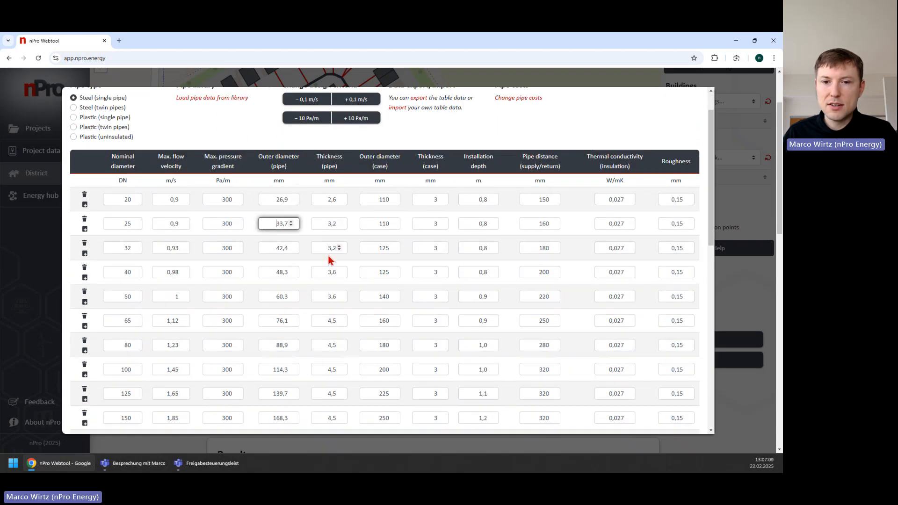
scroll(140, 234, up, 1)
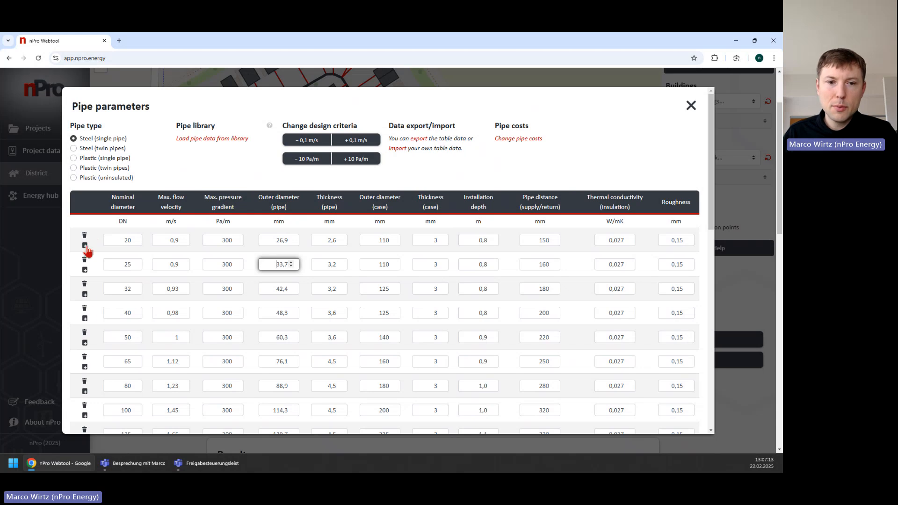
click(84, 237)
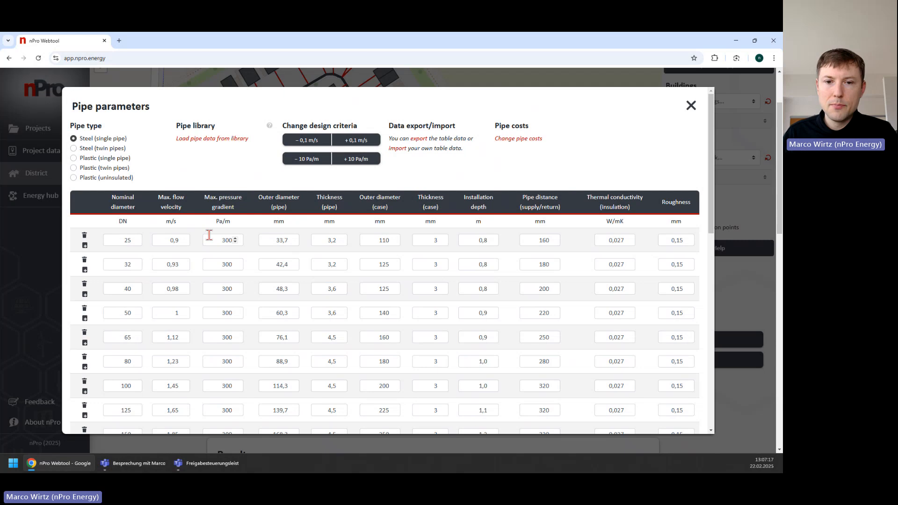
Examine the maximum pressure gradient and maximum flow velocity criteria in the pipe table, and close the pipe parameters.
drag(205, 198, 245, 211)
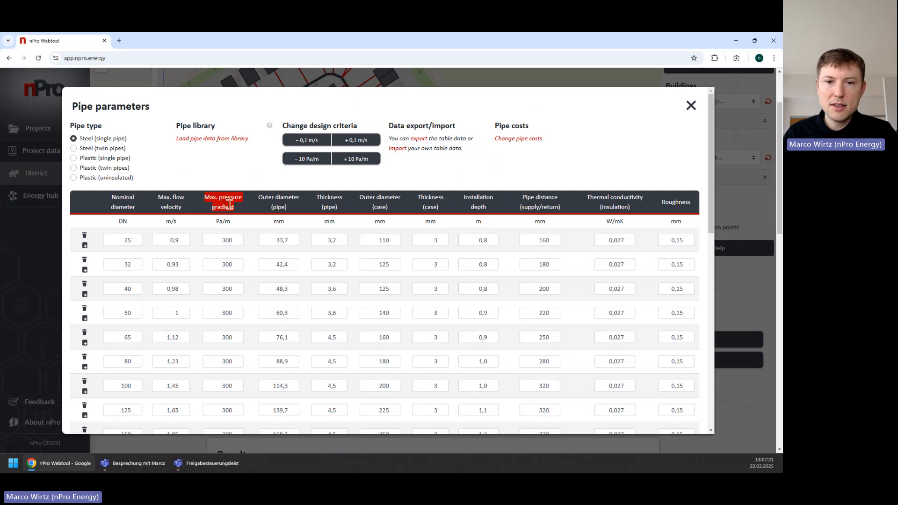
drag(159, 194, 183, 215)
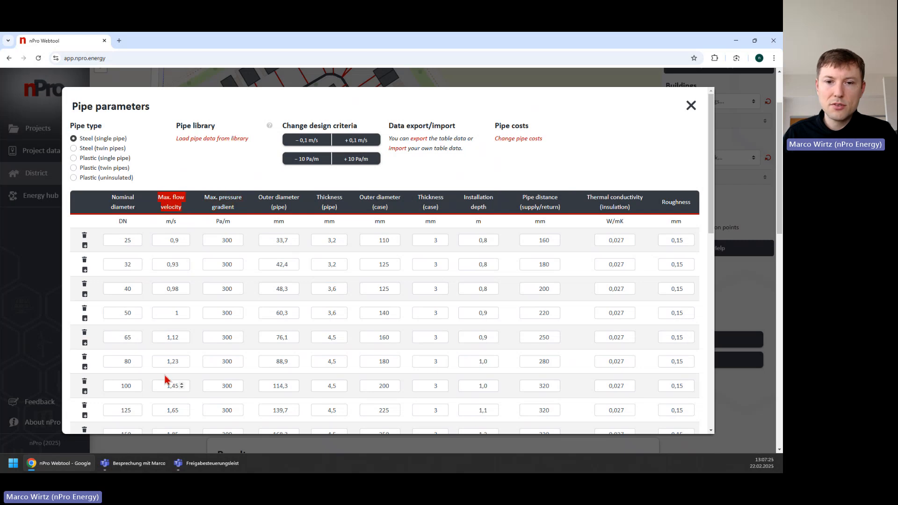
click(235, 162)
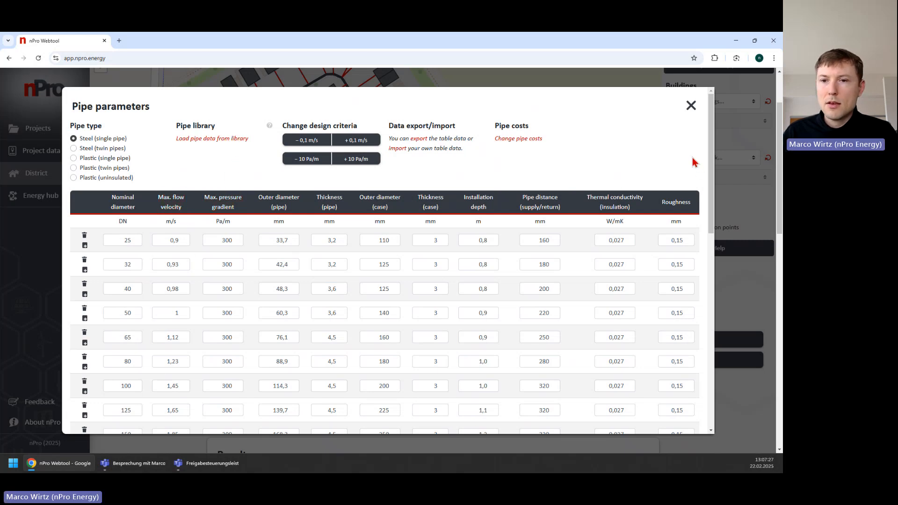
click(692, 105)
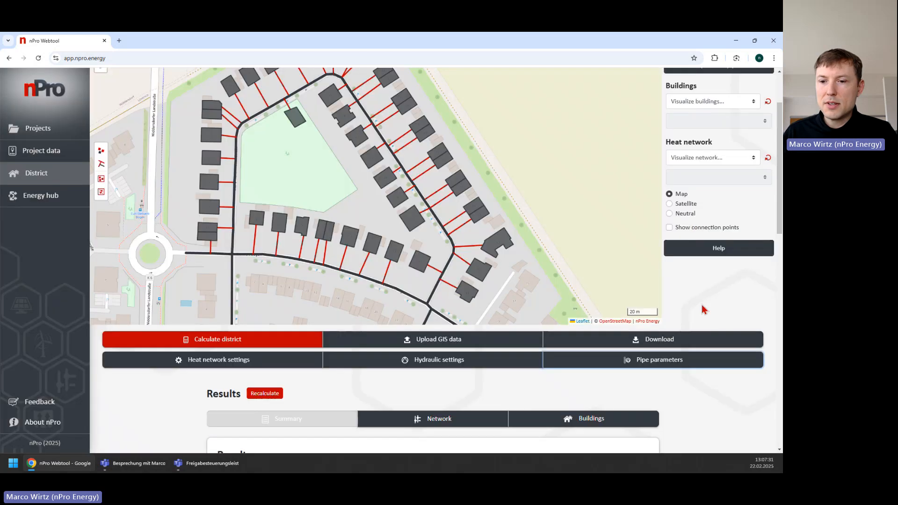
scroll(703, 303, up, 2)
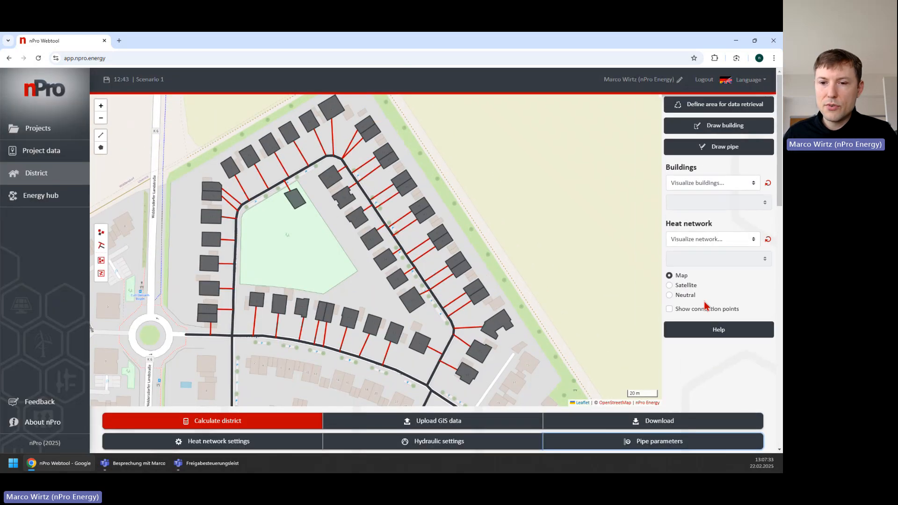